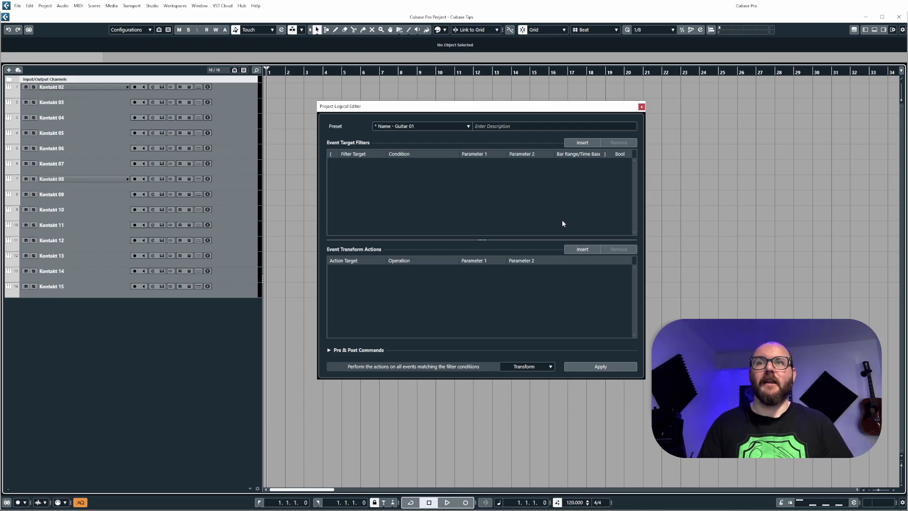
Close the Project Logical Editor and reopen it from the Track Visibility Agents menu.
{"action": "left_click", "coordinate": [641, 107]}
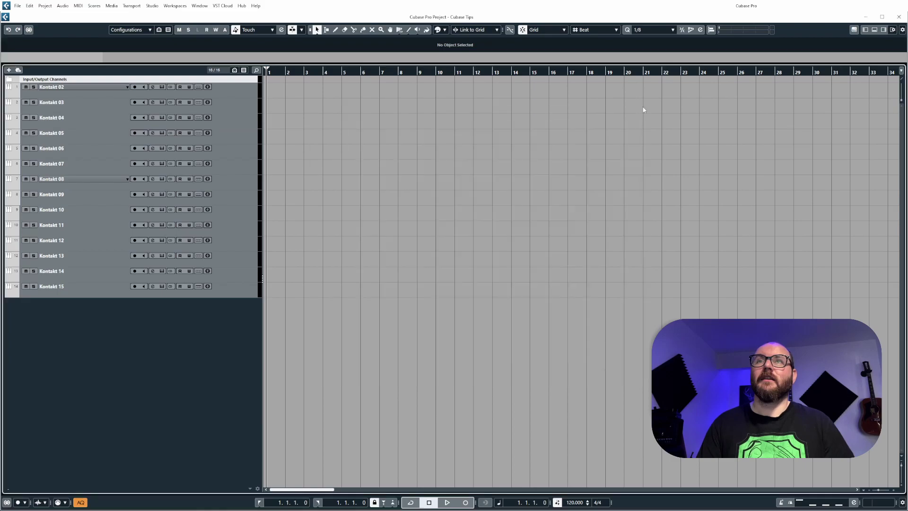
{"action": "left_click", "coordinate": [235, 71]}
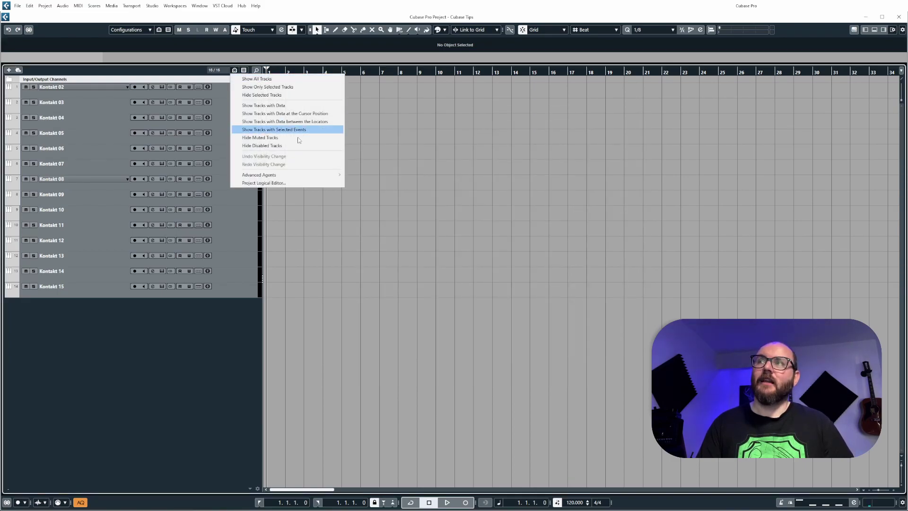
{"action": "left_click", "coordinate": [309, 183]}
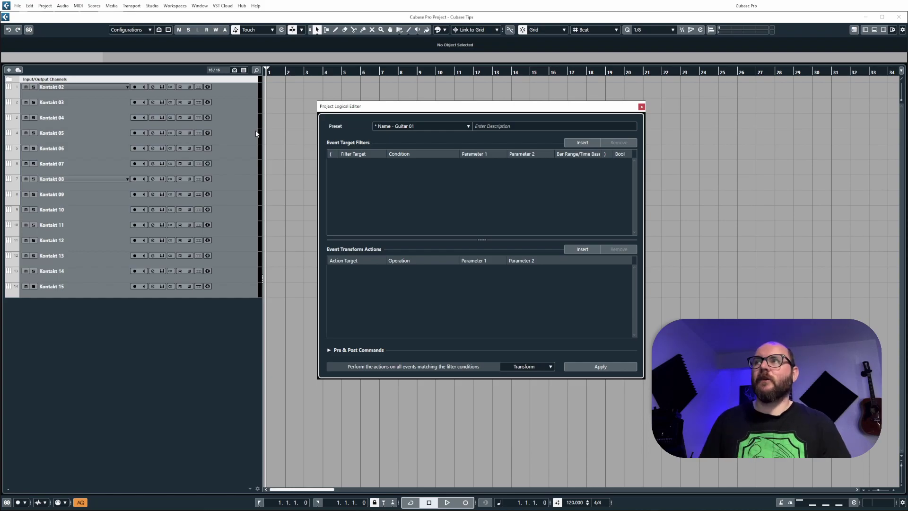
Select tracks Kontakt 02 through Kontakt 07 and insert a new filter condition row.
{"action": "left_click", "coordinate": [231, 92]}
{"action": "left_click", "coordinate": [236, 163], "text": "shift"}
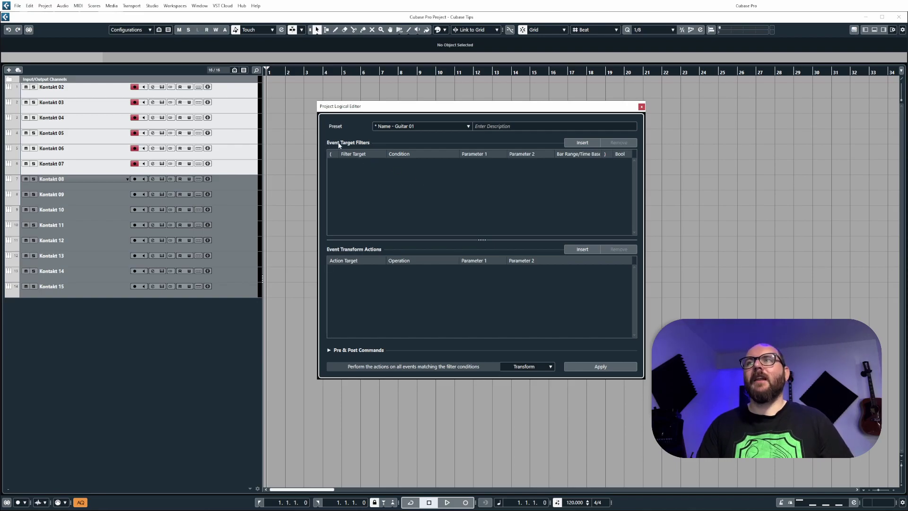
{"action": "left_click", "coordinate": [582, 143]}
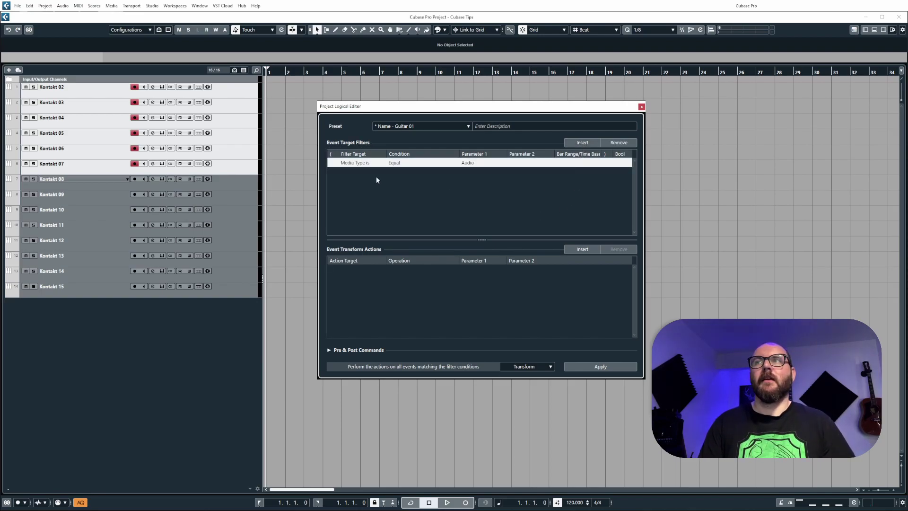
Set the filter to Property, condition Property Is Set, parameter Is Selected.
{"action": "left_click", "coordinate": [349, 164]}
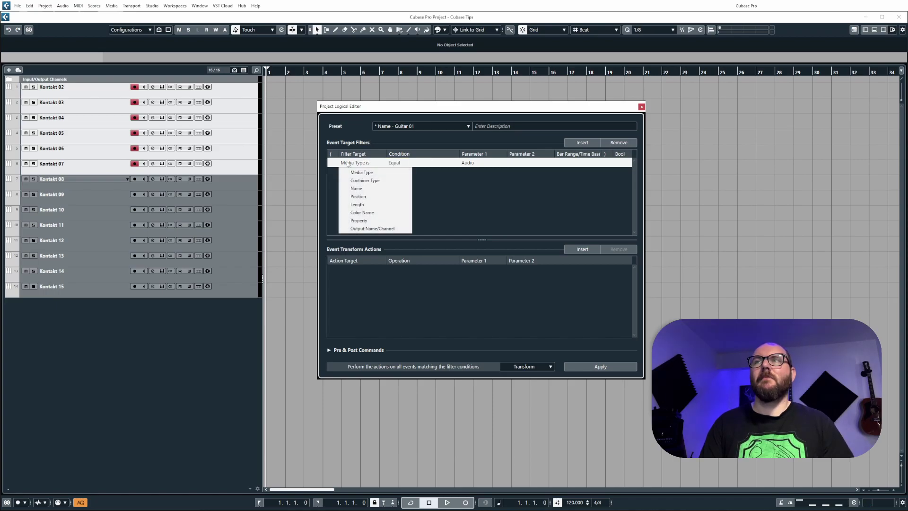
{"action": "left_click", "coordinate": [364, 221]}
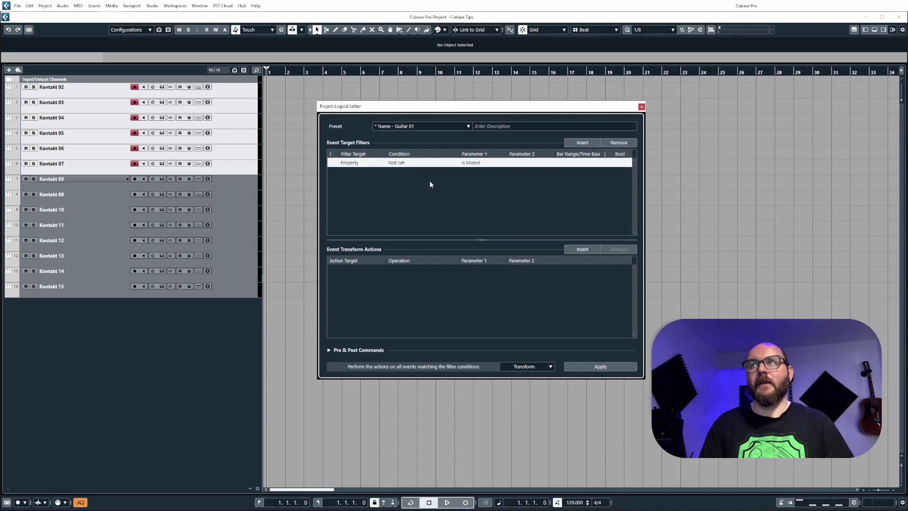
{"action": "left_click", "coordinate": [397, 164]}
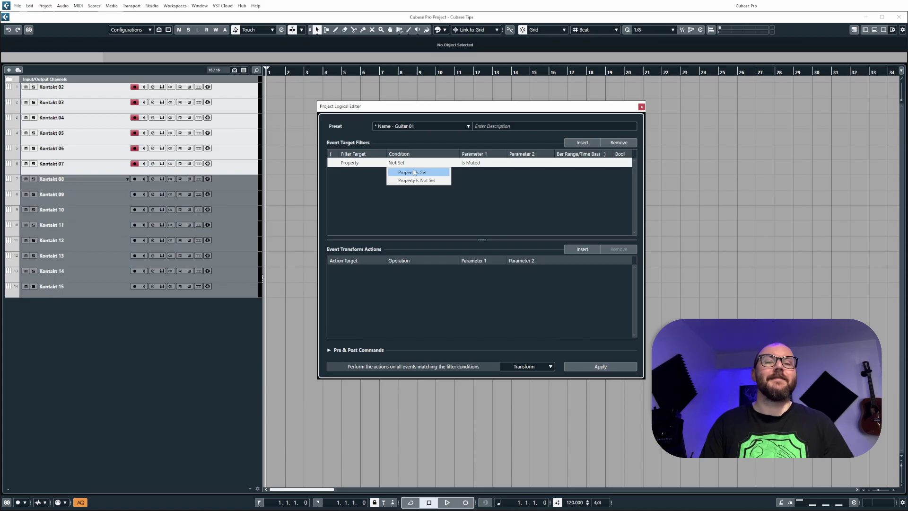
{"action": "left_click", "coordinate": [413, 172]}
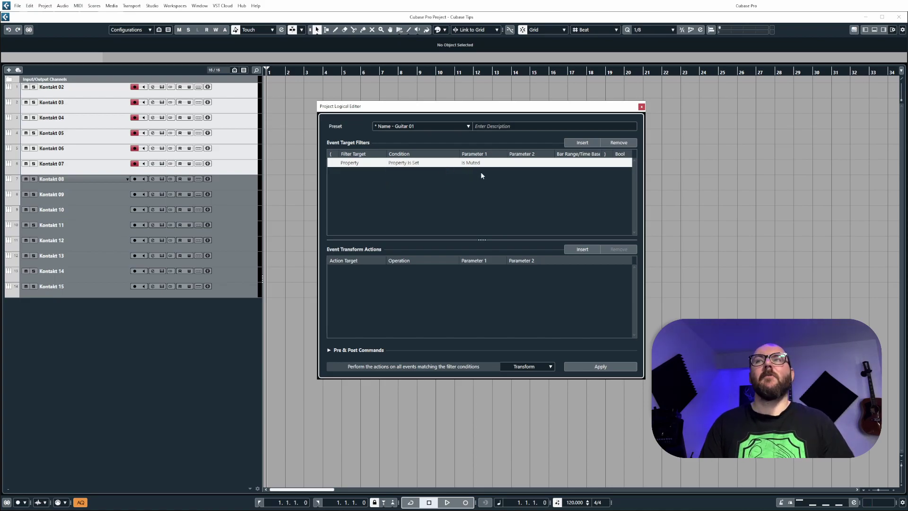
{"action": "left_click", "coordinate": [468, 164]}
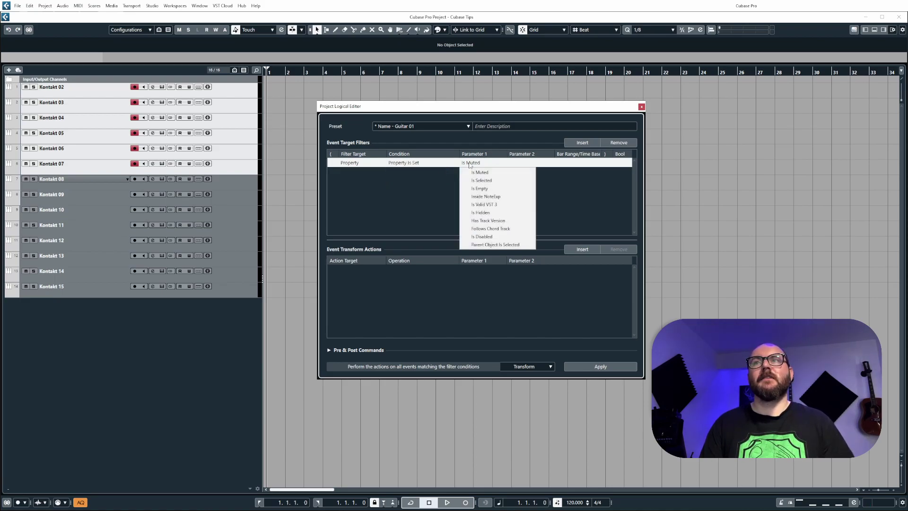
{"action": "left_click", "coordinate": [480, 180]}
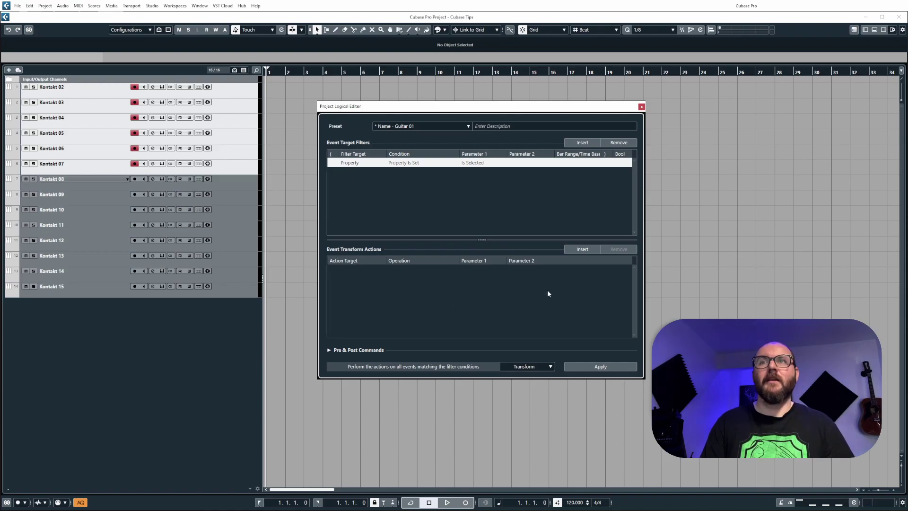
Insert a transform action row whose Action Target is Name.
{"action": "left_click", "coordinate": [583, 251]}
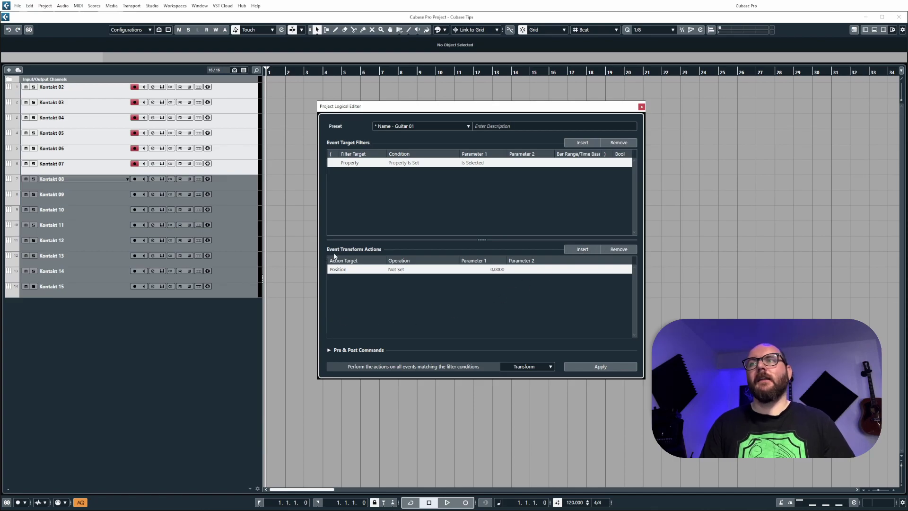
{"action": "left_click", "coordinate": [345, 270]}
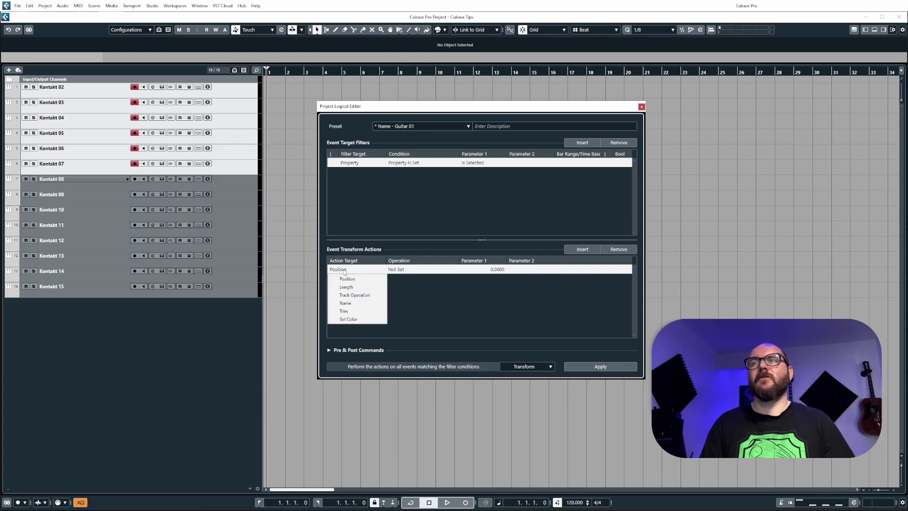
{"action": "left_click", "coordinate": [365, 303]}
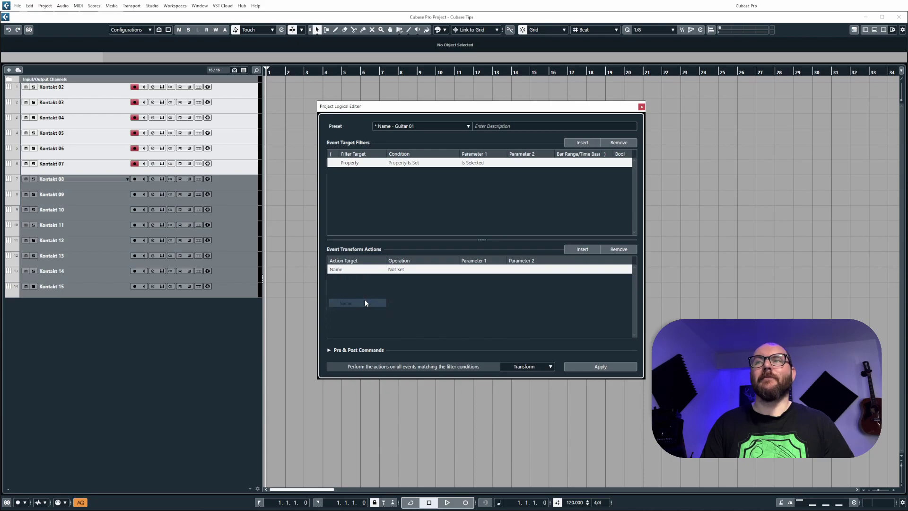
{"action": "left_click", "coordinate": [392, 270]}
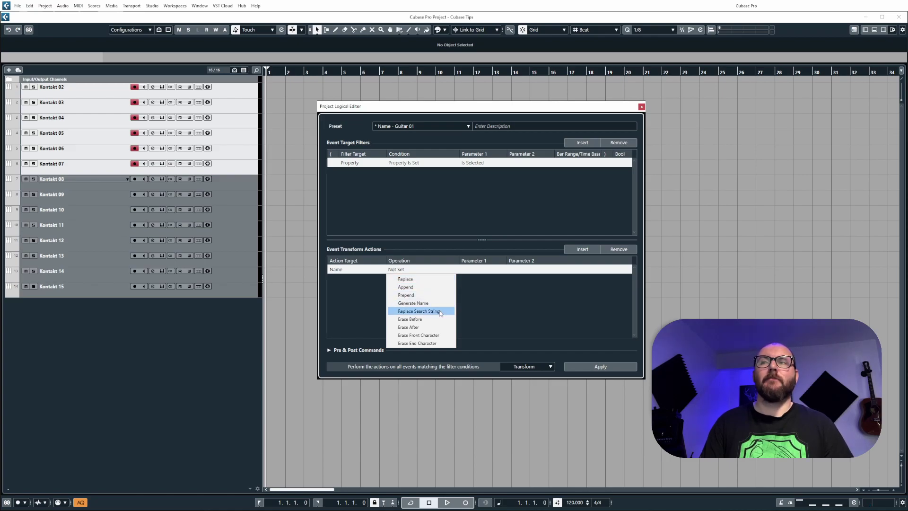
Try a Replace operation with a test name on the selected tracks, then undo it.
{"action": "left_click", "coordinate": [431, 279]}
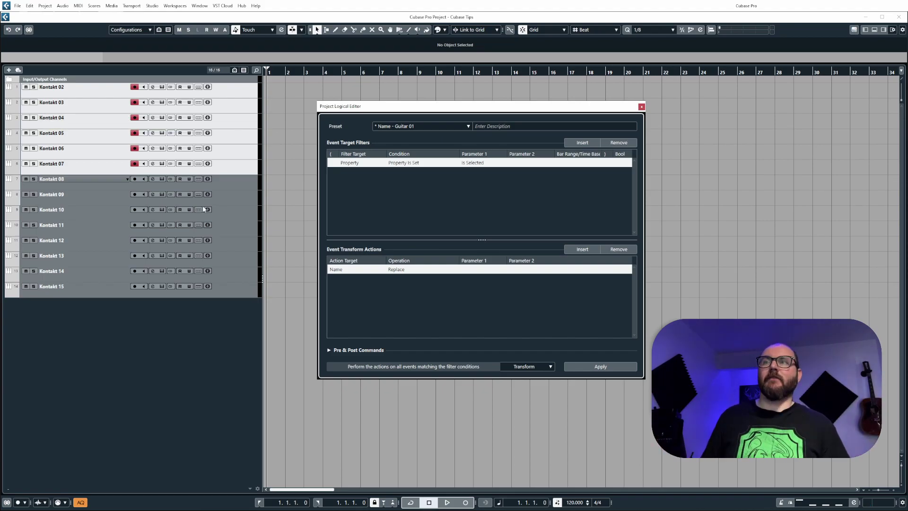
{"action": "left_click", "coordinate": [481, 269]}
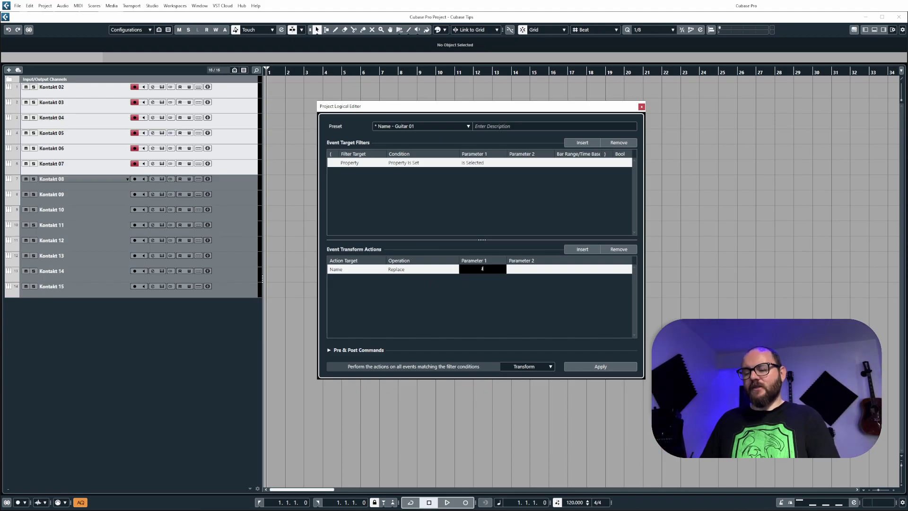
{"action": "type", "text": "Jay"}
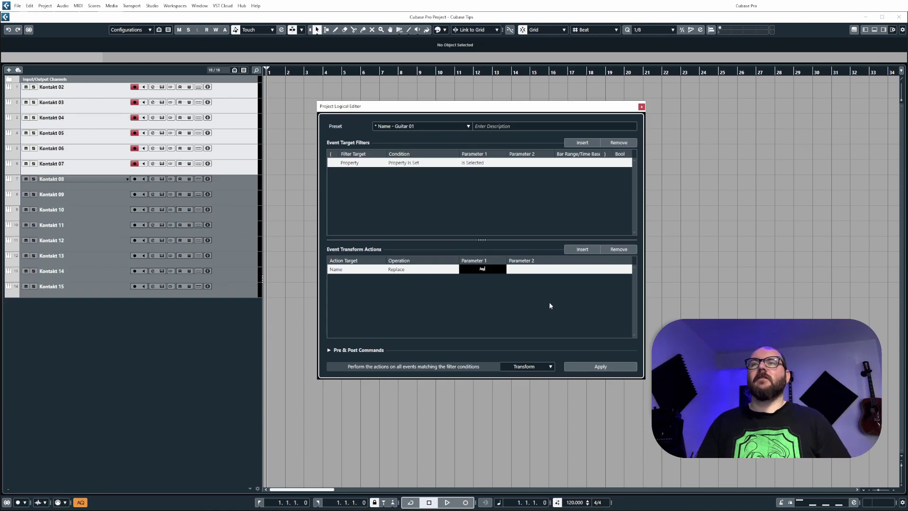
{"action": "left_click", "coordinate": [606, 368]}
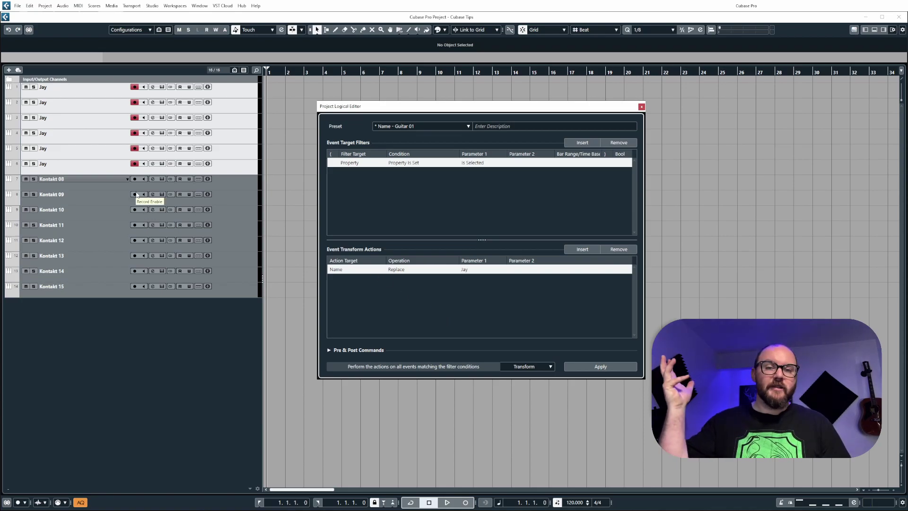
{"action": "key", "text": "ctrl+z"}
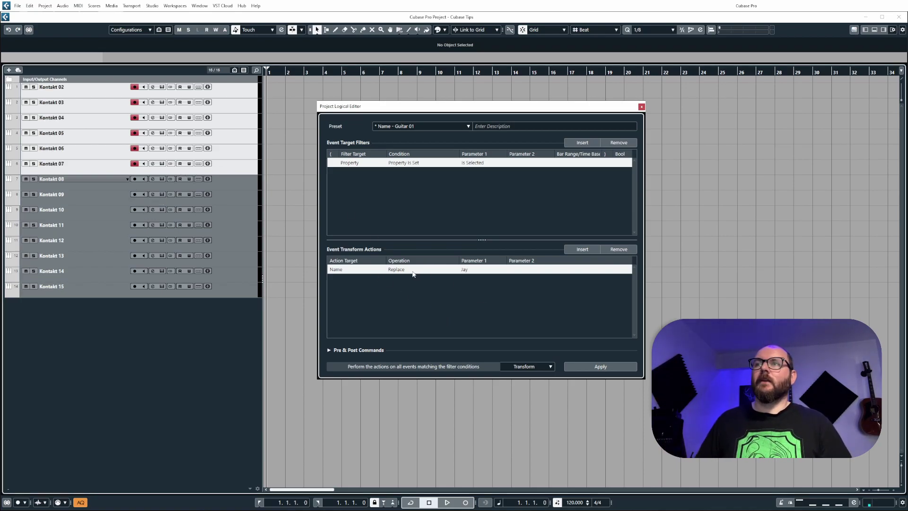
Switch the operation to Append, apply the test name to the tracks, then undo.
{"action": "left_click", "coordinate": [413, 274]}
{"action": "left_click", "coordinate": [417, 286]}
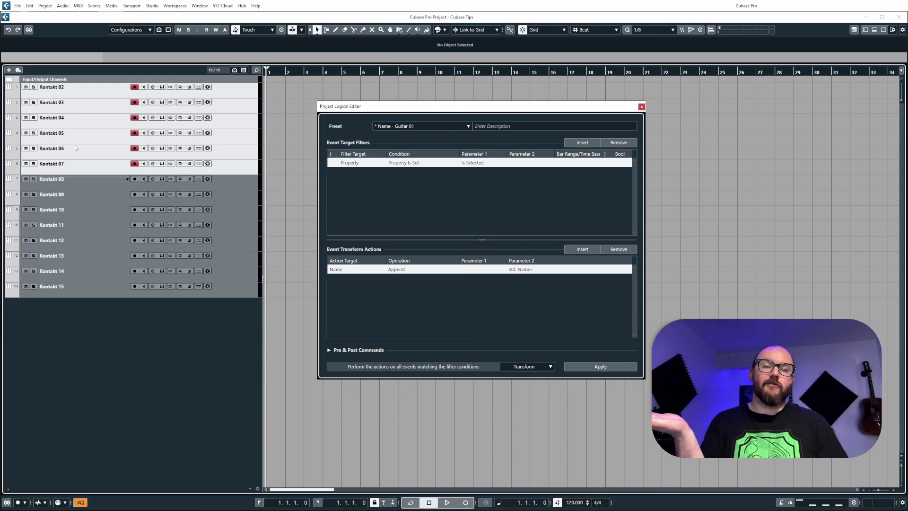
{"action": "left_click", "coordinate": [468, 269]}
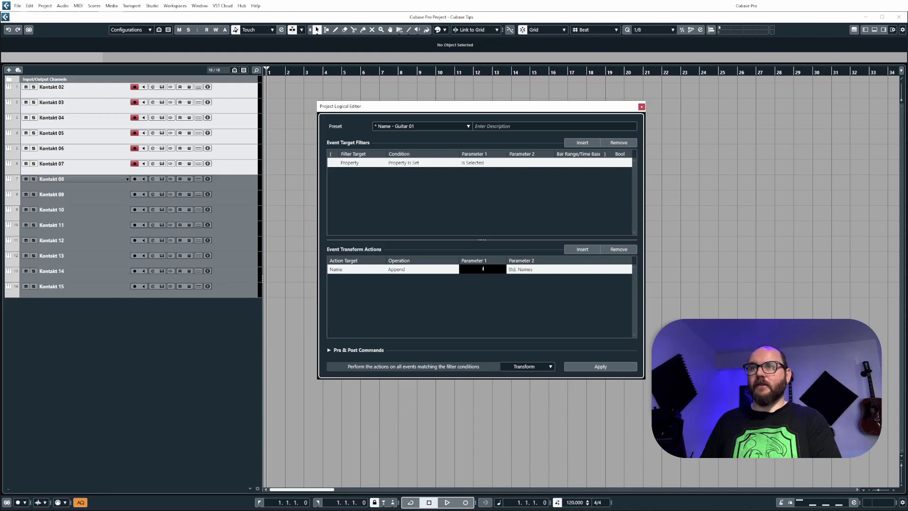
{"action": "type", "text": "Jay"}
{"action": "left_click", "coordinate": [594, 368]}
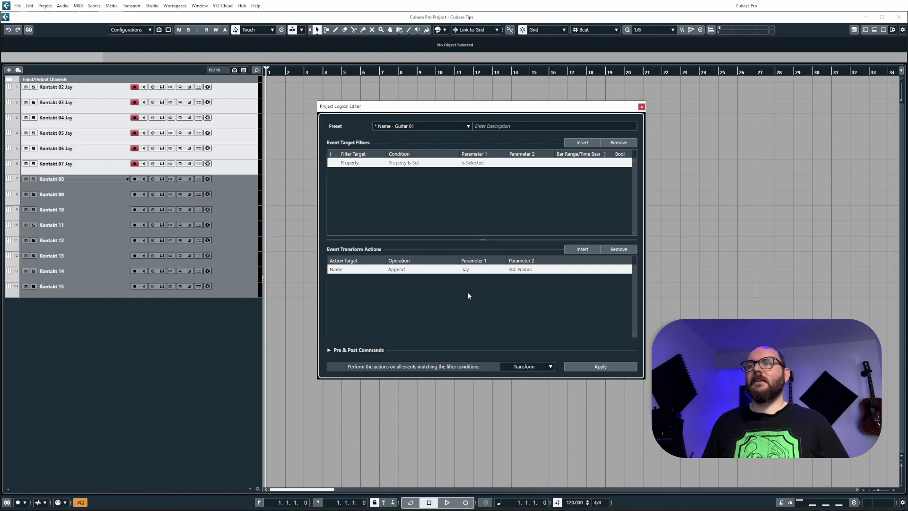
{"action": "key", "text": "ctrl+z"}
Reapply the appended test name to Kontakt 02–07, then clear the Parameter 1 text.
{"action": "double_click", "coordinate": [471, 270]}
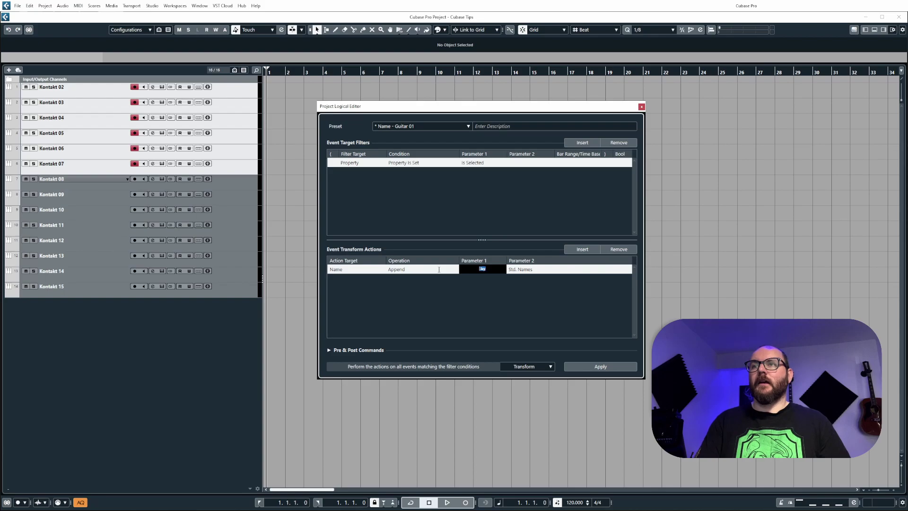
{"action": "key", "text": "Return"}
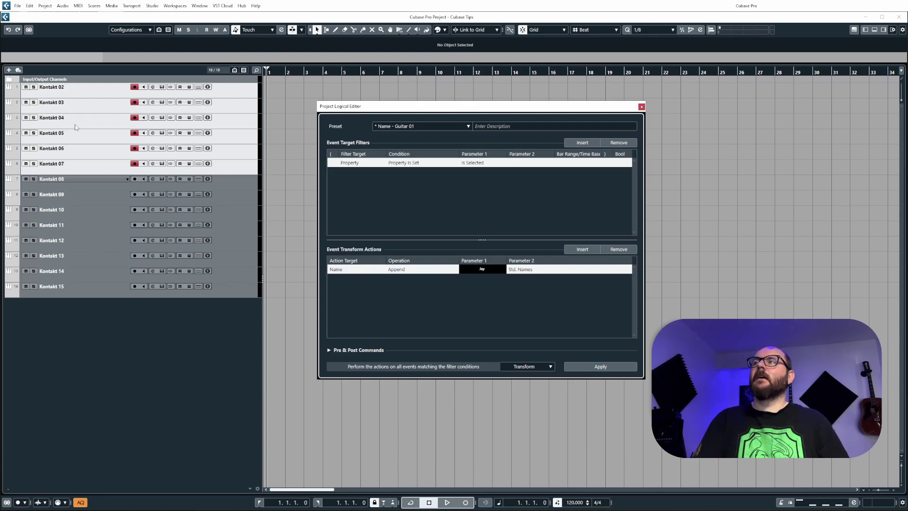
{"action": "left_click", "coordinate": [625, 365]}
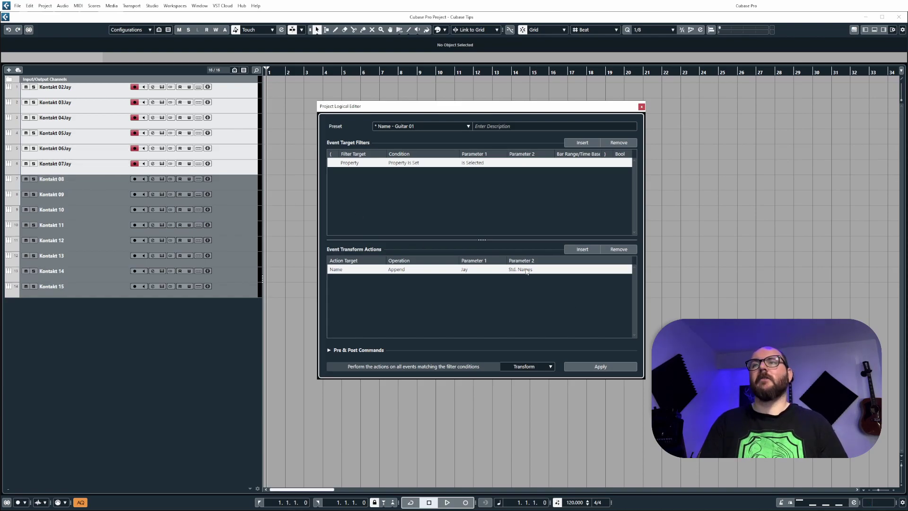
{"action": "left_click", "coordinate": [474, 271]}
{"action": "key", "text": "BackSpace"}
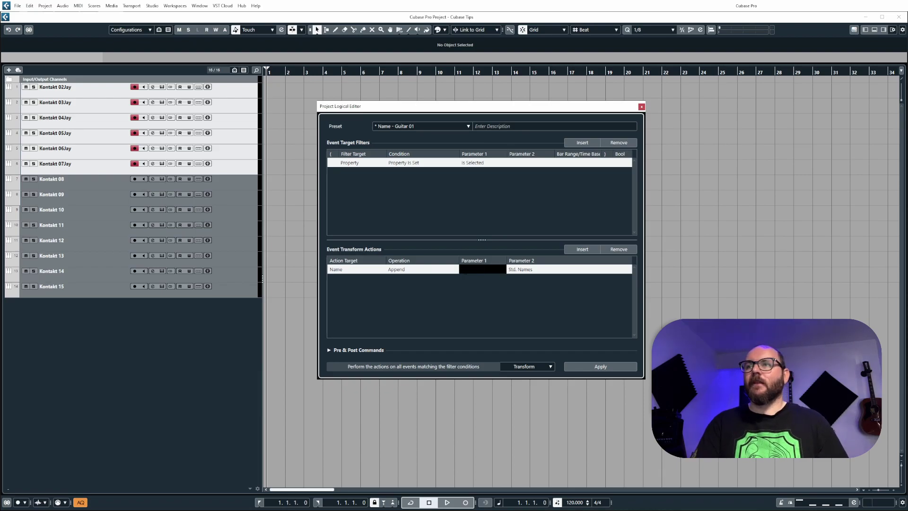
Switch to Prepend, apply the test name as a prefix, then undo it.
{"action": "left_click", "coordinate": [411, 272]}
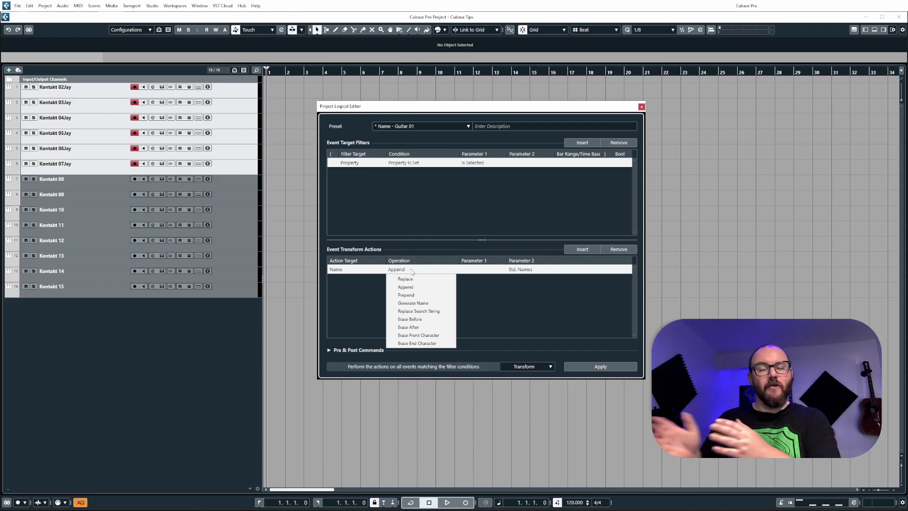
{"action": "left_click", "coordinate": [406, 295]}
{"action": "left_click", "coordinate": [481, 268]}
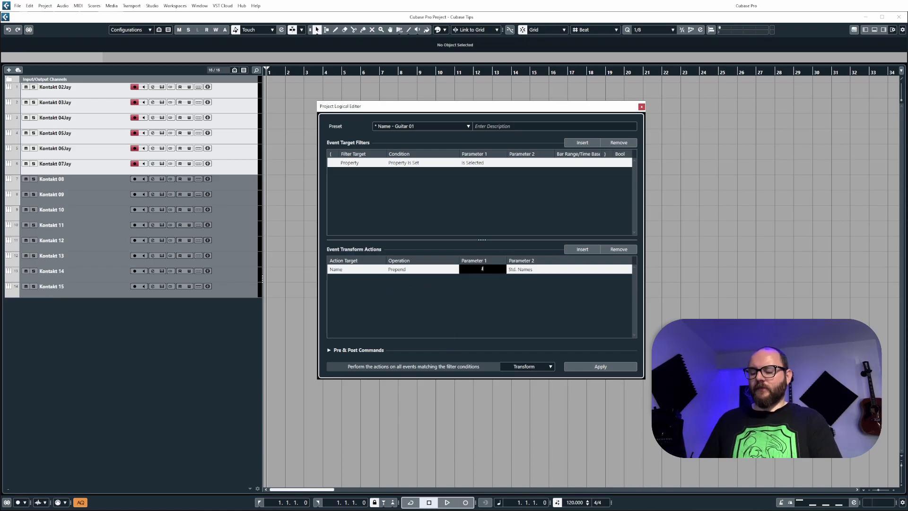
{"action": "type", "text": "Jay"}
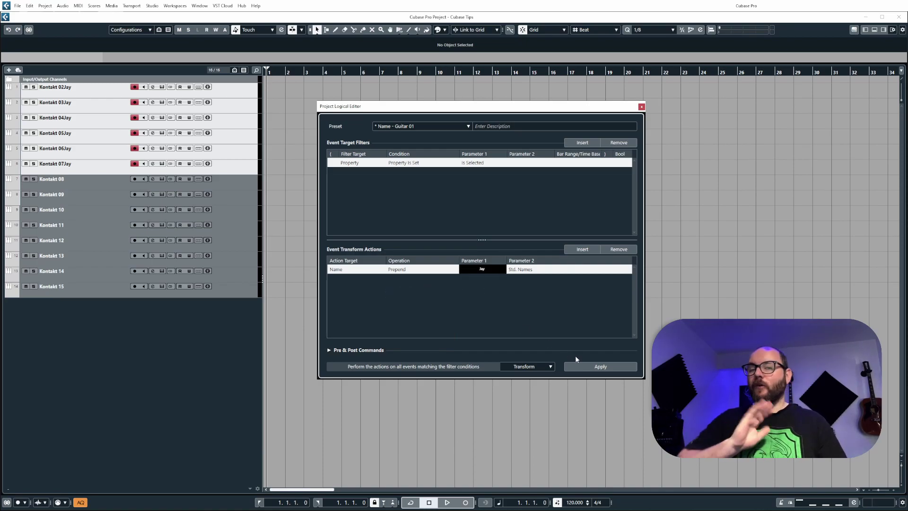
{"action": "left_click", "coordinate": [600, 367]}
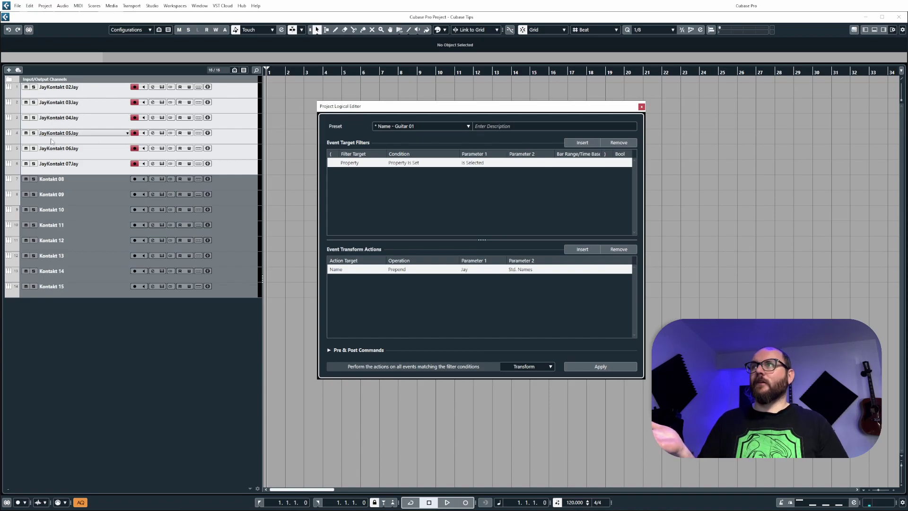
{"action": "key", "text": "ctrl+z"}
Reapply the prefix with a trailing space to tracks Kontakt 02–07.
{"action": "left_click", "coordinate": [482, 269]}
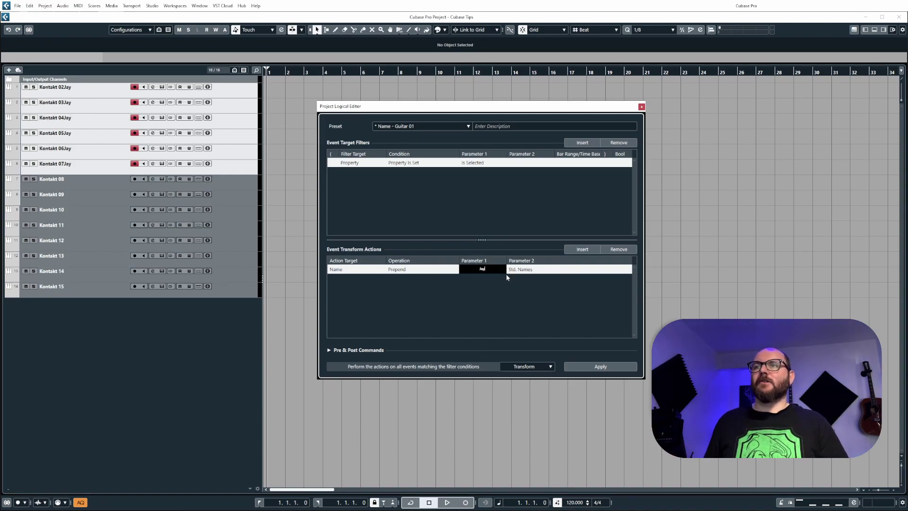
{"action": "left_click", "coordinate": [593, 367]}
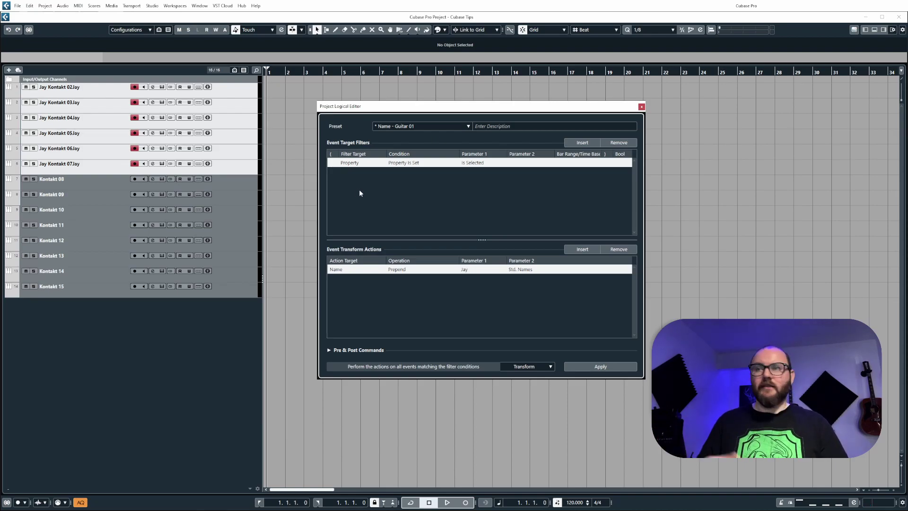
{"action": "left_click", "coordinate": [490, 269]}
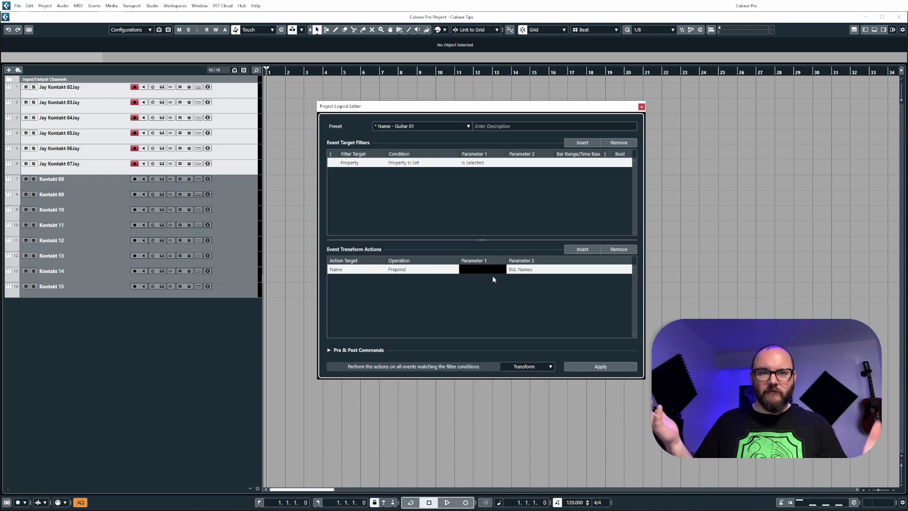
Switch to Generate Name with the test name as base, numbering the tracks 0 to 5.
{"action": "left_click", "coordinate": [413, 271]}
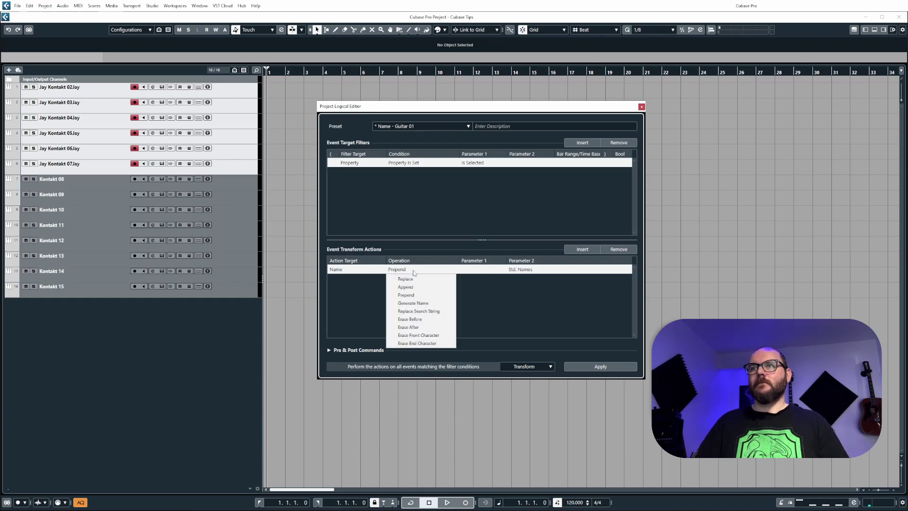
{"action": "left_click", "coordinate": [419, 303]}
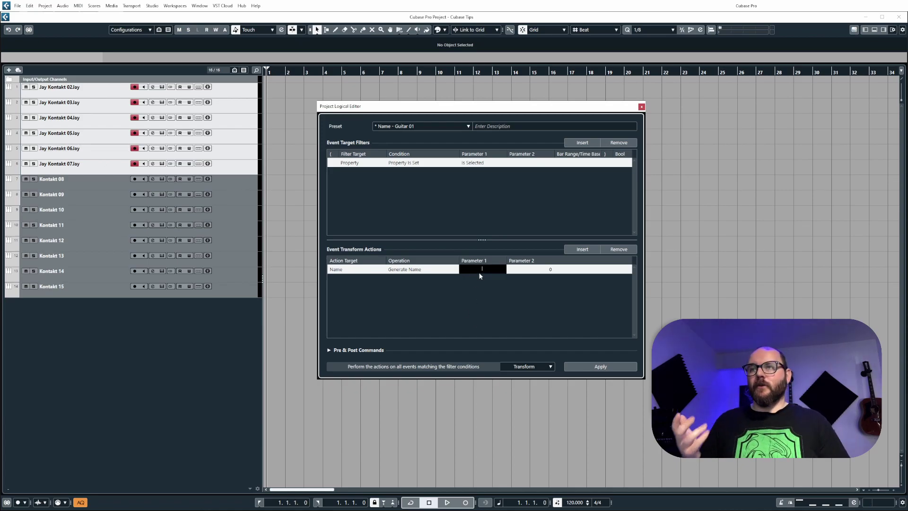
{"action": "type", "text": "Jay"}
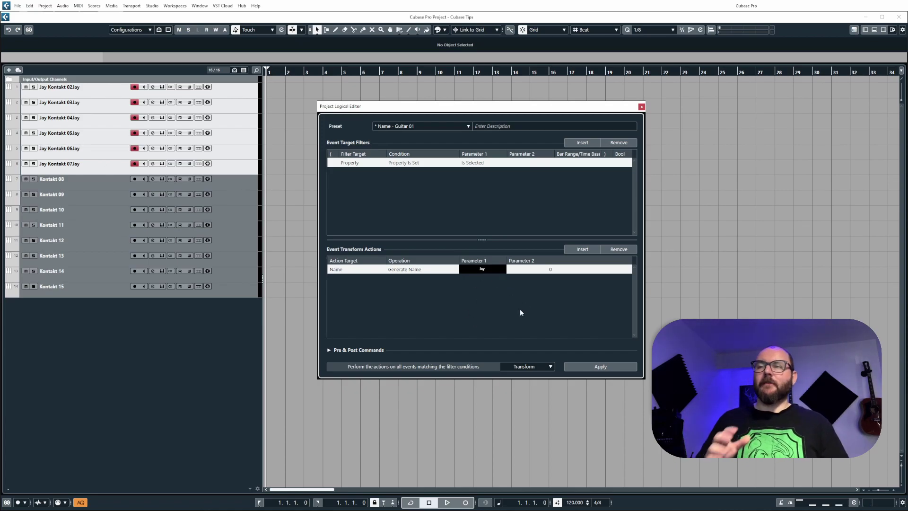
{"action": "key", "text": "Return"}
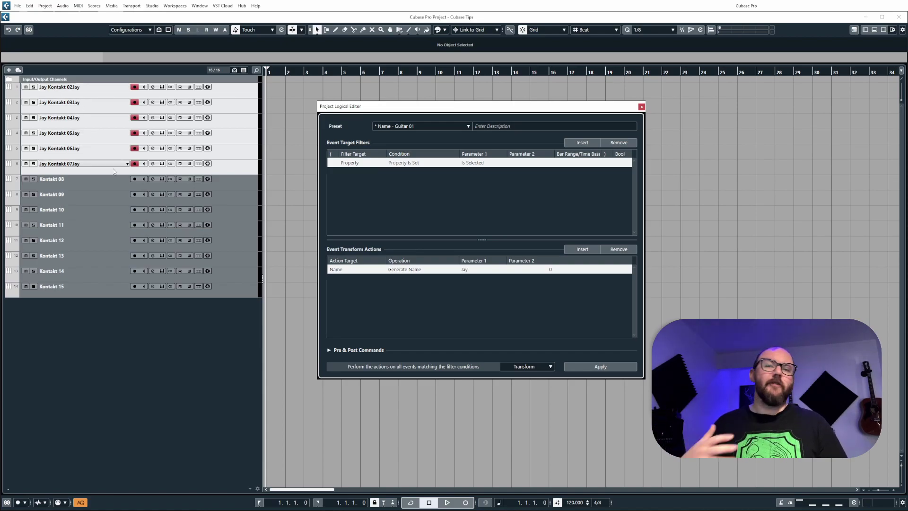
{"action": "left_click", "coordinate": [609, 367]}
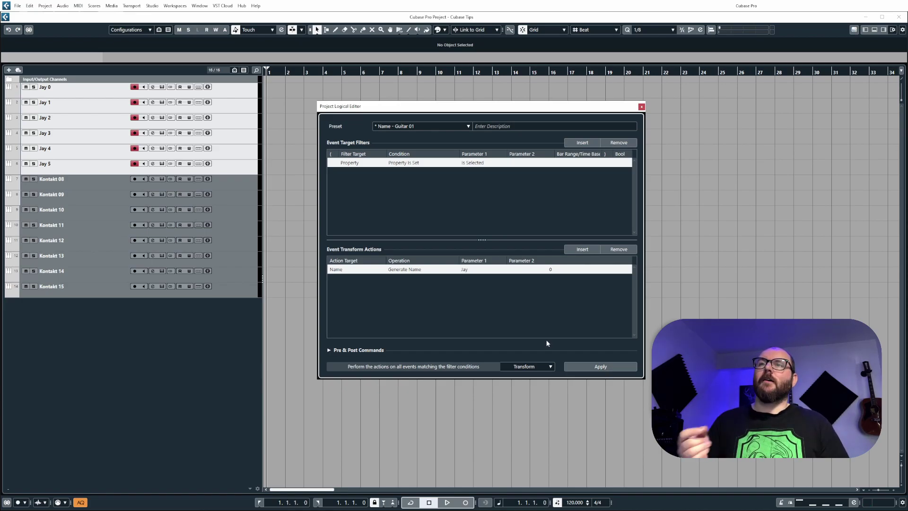
Set the starting number to 11 so the tracks are numbered 11–16.
{"action": "left_click", "coordinate": [546, 271]}
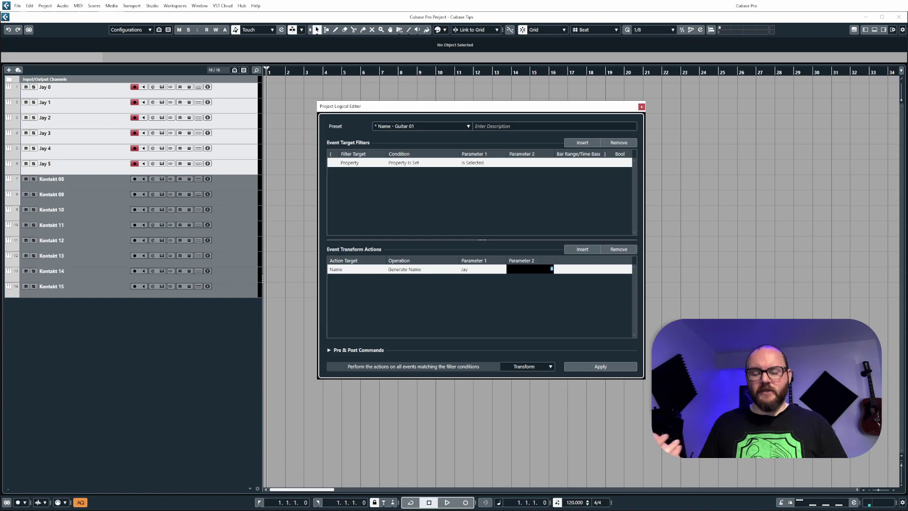
{"action": "key", "text": "Return"}
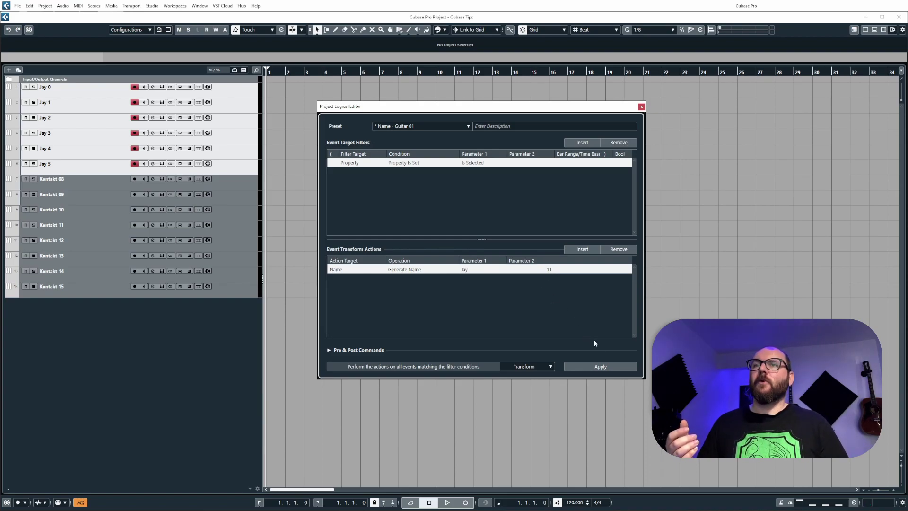
{"action": "left_click", "coordinate": [600, 367]}
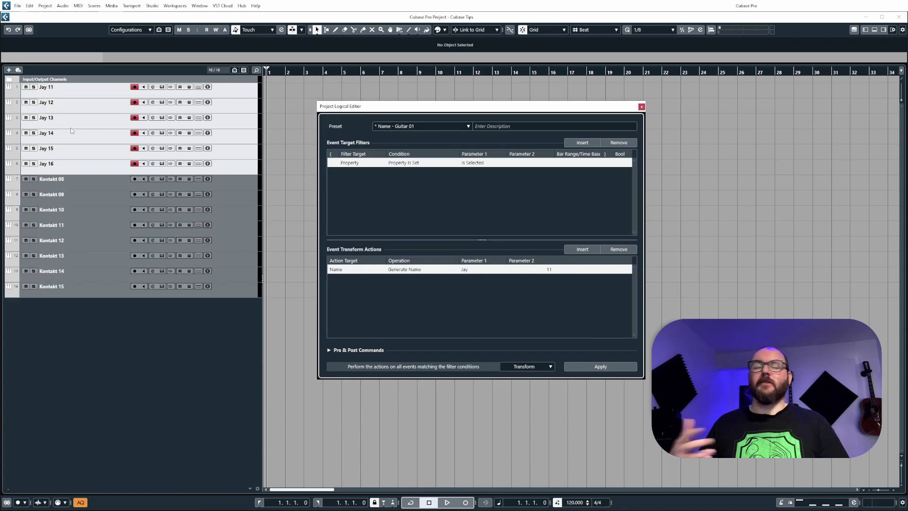
Undo and redo the earlier renames until the tracks read Kontakt 02–07 again.
{"action": "left_click", "coordinate": [428, 271]}
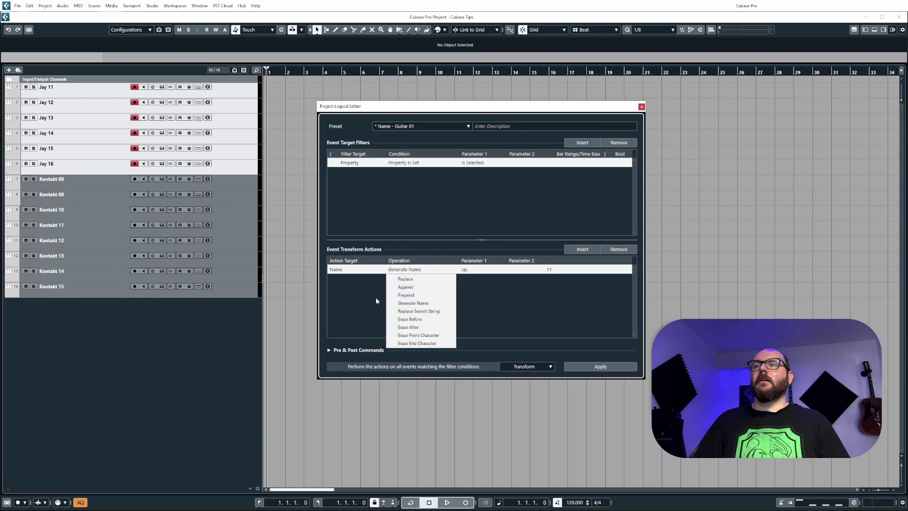
{"action": "left_click", "coordinate": [405, 312]}
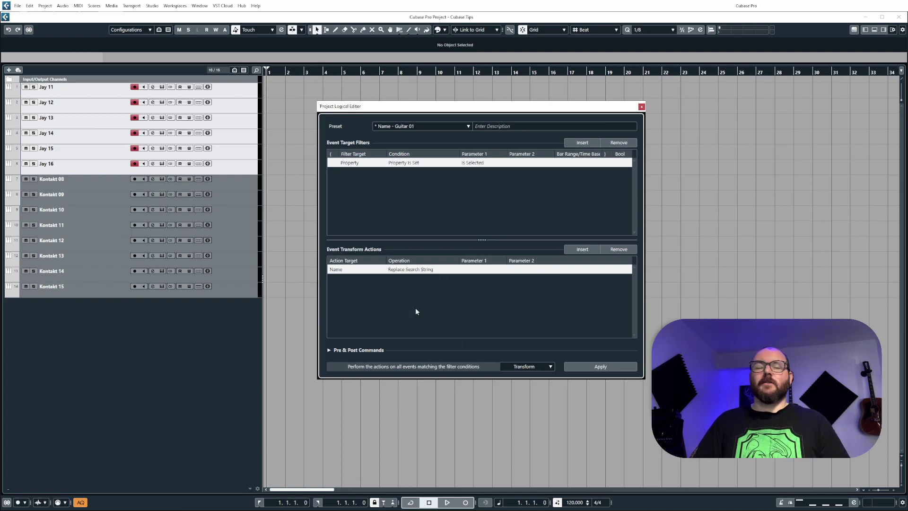
{"action": "key", "text": "ctrl+z"}
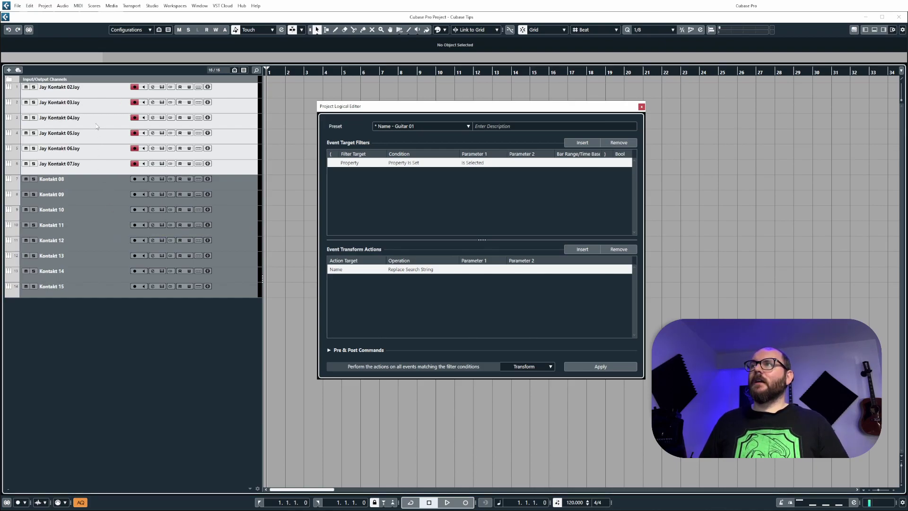
{"action": "key", "text": "ctrl+z"}
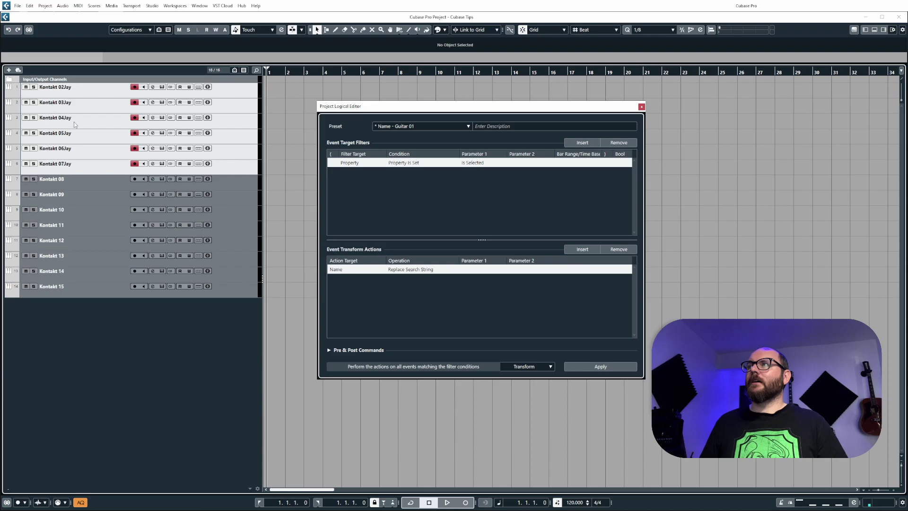
{"action": "key", "text": "ctrl+shift+z"}
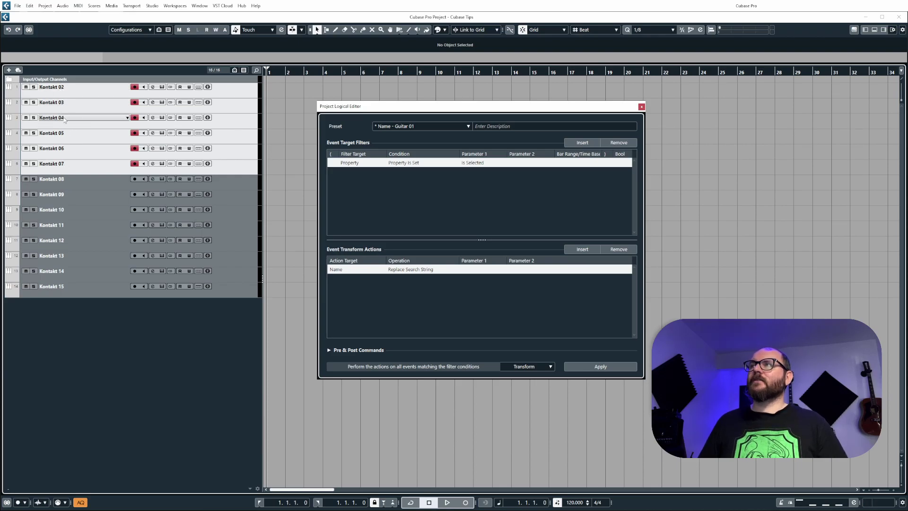
{"action": "key", "text": "ctrl+shift+z"}
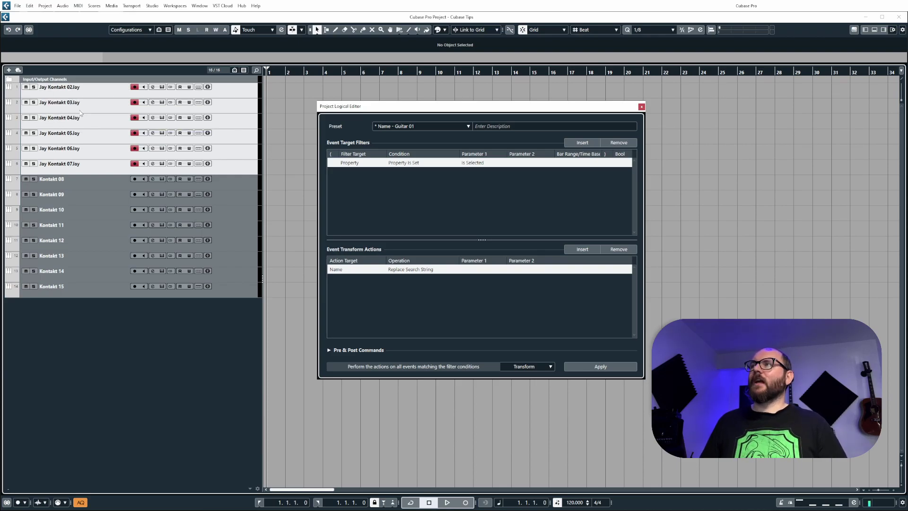
{"action": "key", "text": "ctrl+z"}
{"action": "key", "text": "ctrl+z"}
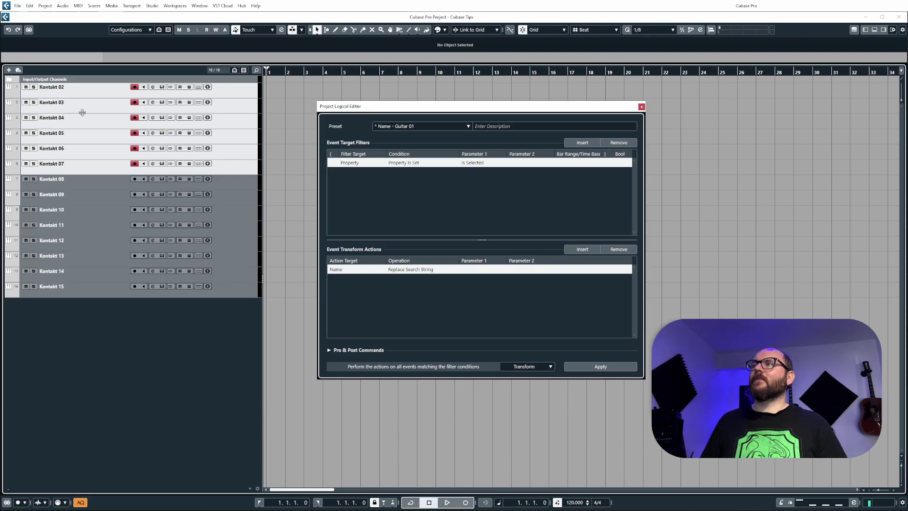
Use Replace to give all six tracks the same test phrase containing 'One Two' and 'Three'.
{"action": "left_click", "coordinate": [406, 270]}
{"action": "left_click", "coordinate": [405, 279]}
{"action": "left_click", "coordinate": [482, 269]}
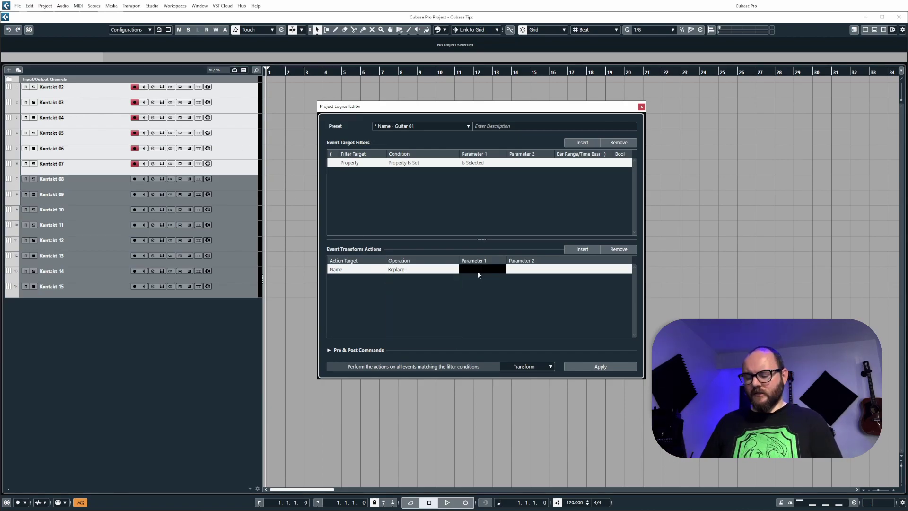
{"action": "type", "text": "Jay One Two"}
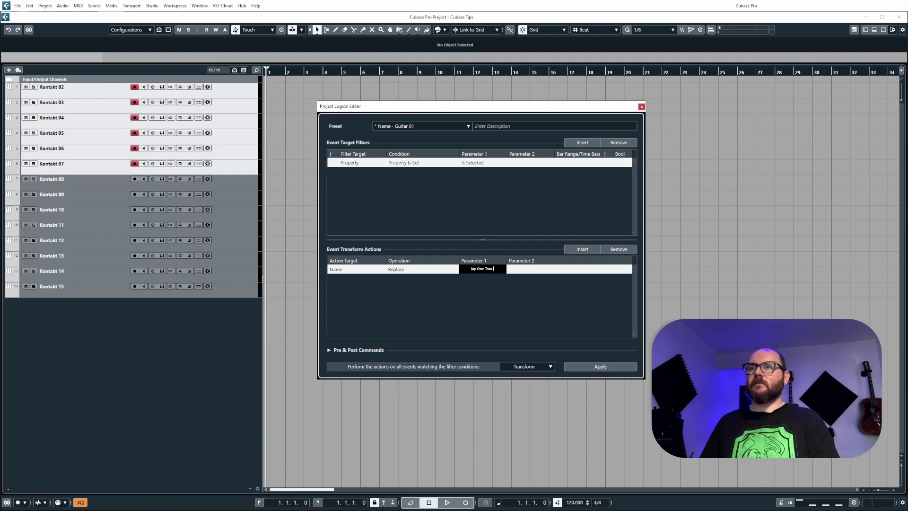
{"action": "type", "text": " Jay Three"}
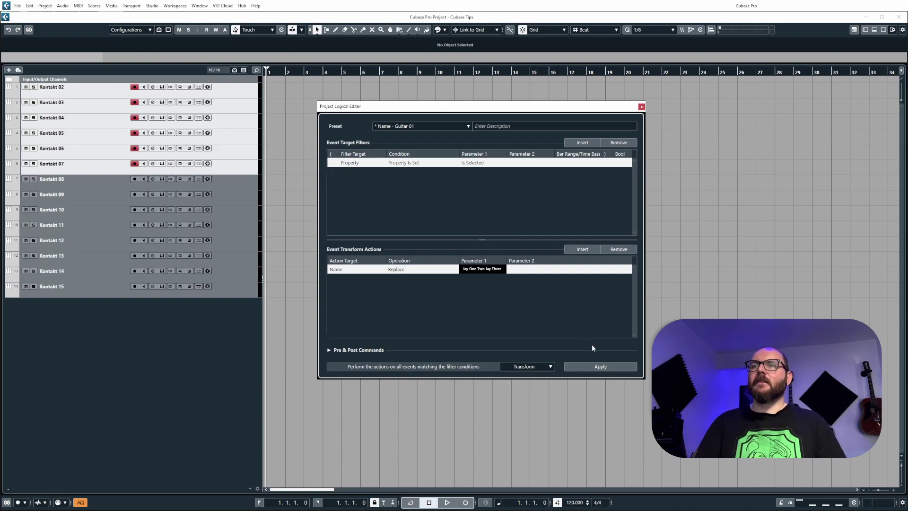
{"action": "left_click", "coordinate": [604, 372]}
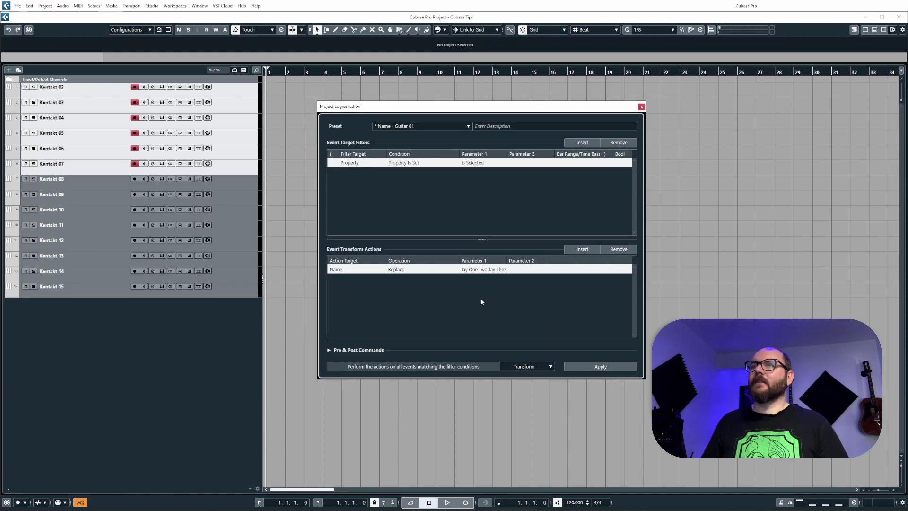
{"action": "left_click", "coordinate": [606, 367]}
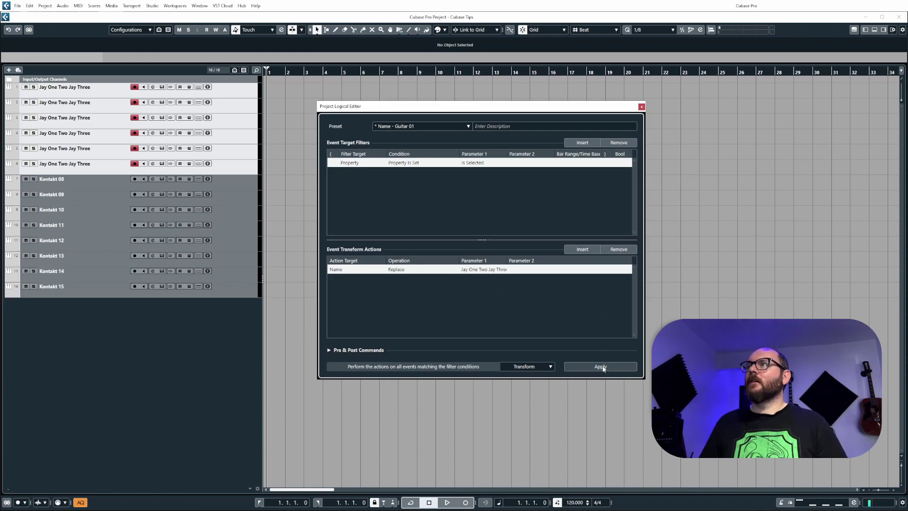
Reselect the six renamed tracks.
{"action": "left_click", "coordinate": [103, 209]}
{"action": "left_click", "coordinate": [94, 170]}
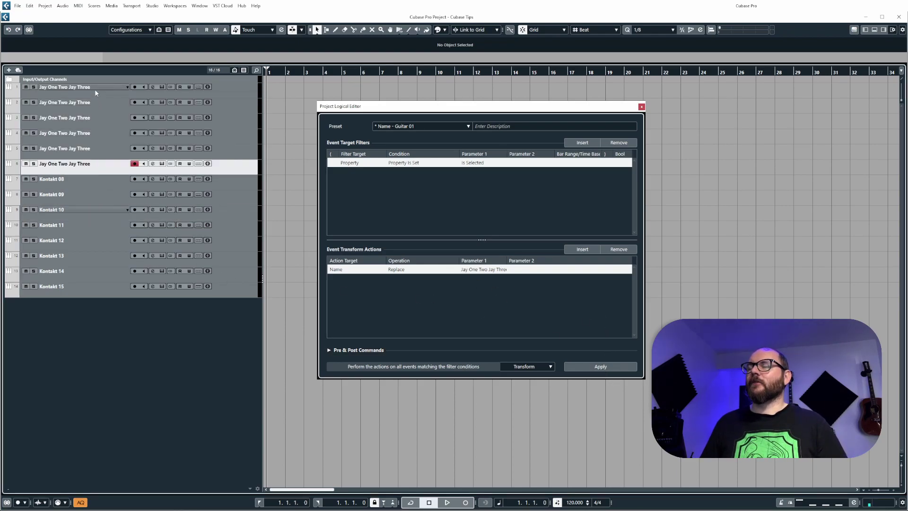
{"action": "left_click", "coordinate": [94, 89], "text": "shift"}
Apply Replace Search String with 'Two' and an empty replacement to drop 'Two' from the names.
{"action": "left_click", "coordinate": [416, 271]}
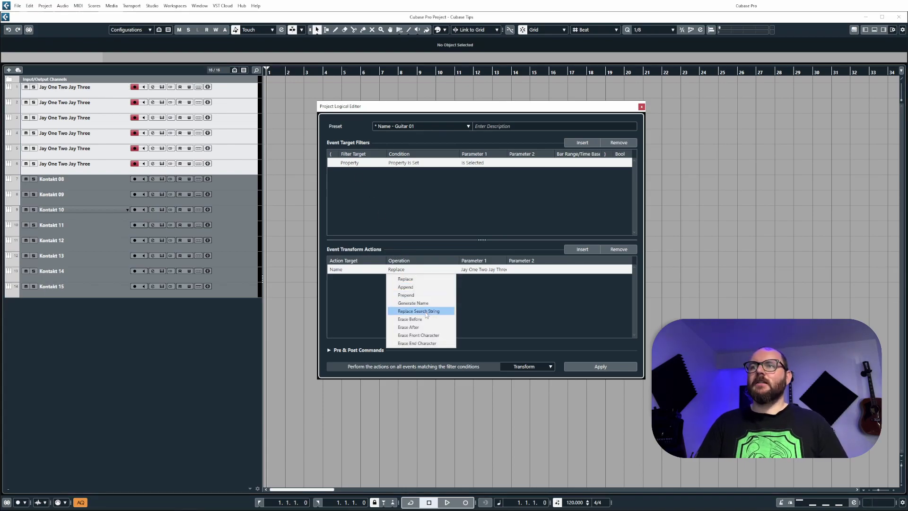
{"action": "left_click", "coordinate": [418, 311]}
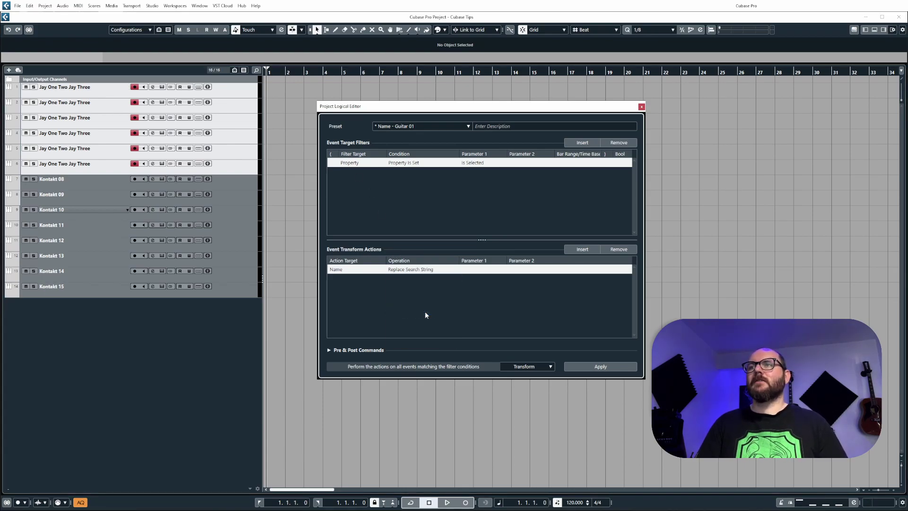
{"action": "left_click", "coordinate": [477, 269]}
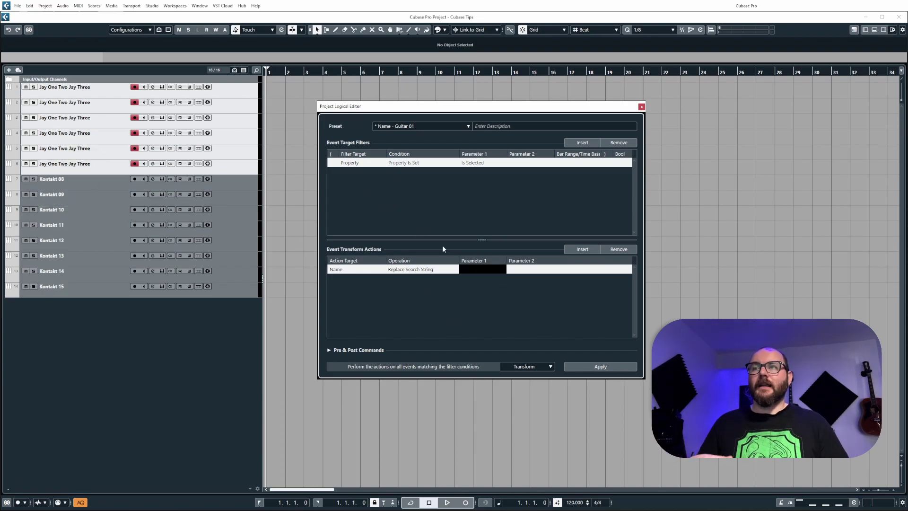
{"action": "type", "text": "Two"}
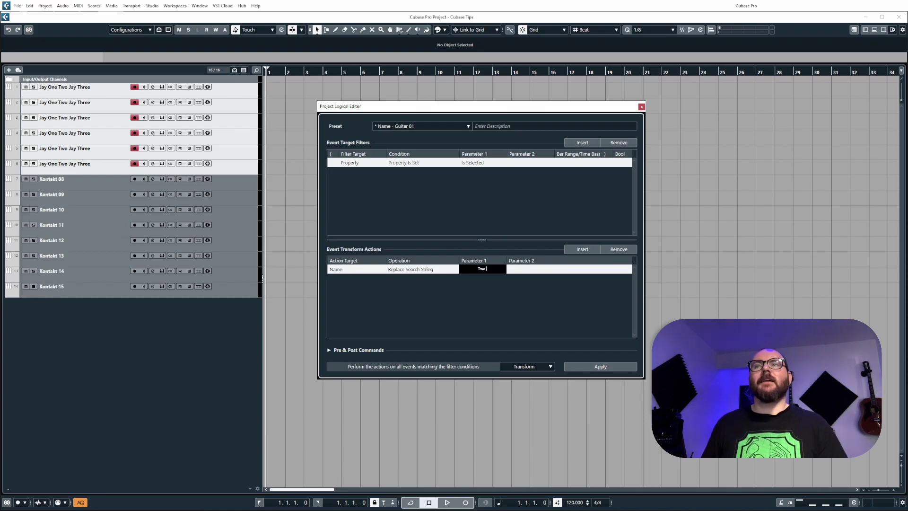
{"action": "key", "text": "Tab"}
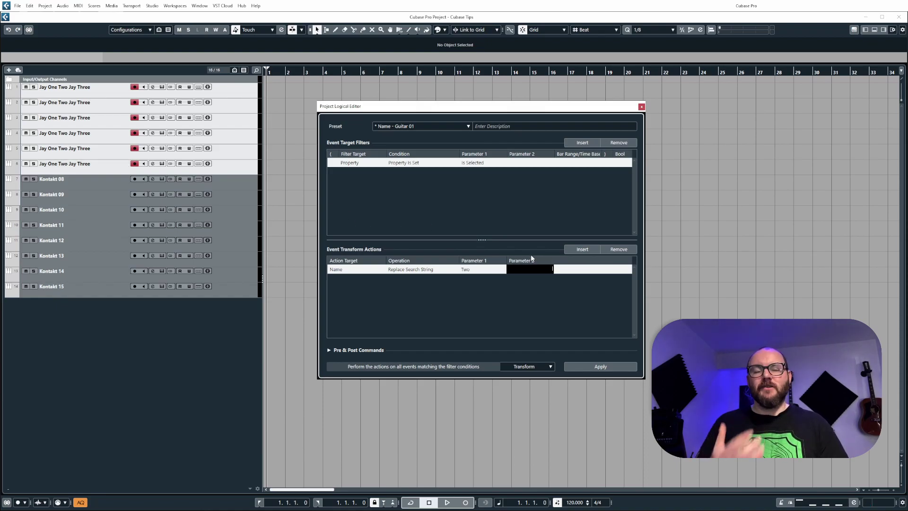
{"action": "left_click", "coordinate": [606, 367]}
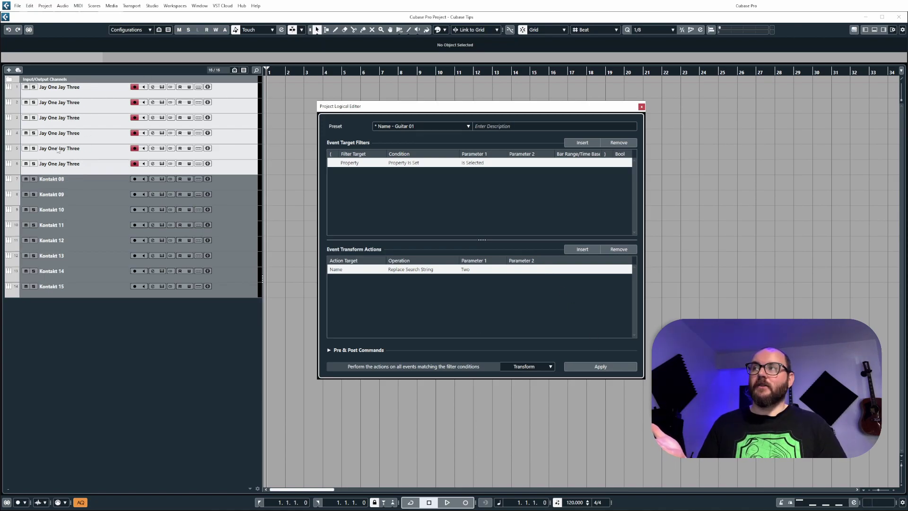
Undo, then replace 'Two' with 'Ten' in the six selected track names.
{"action": "key", "text": "ctrl+z"}
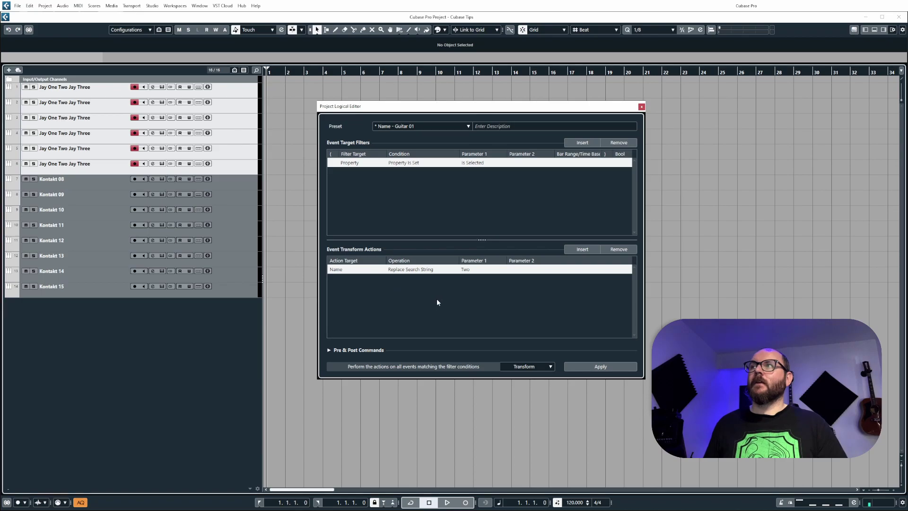
{"action": "left_click", "coordinate": [490, 271]}
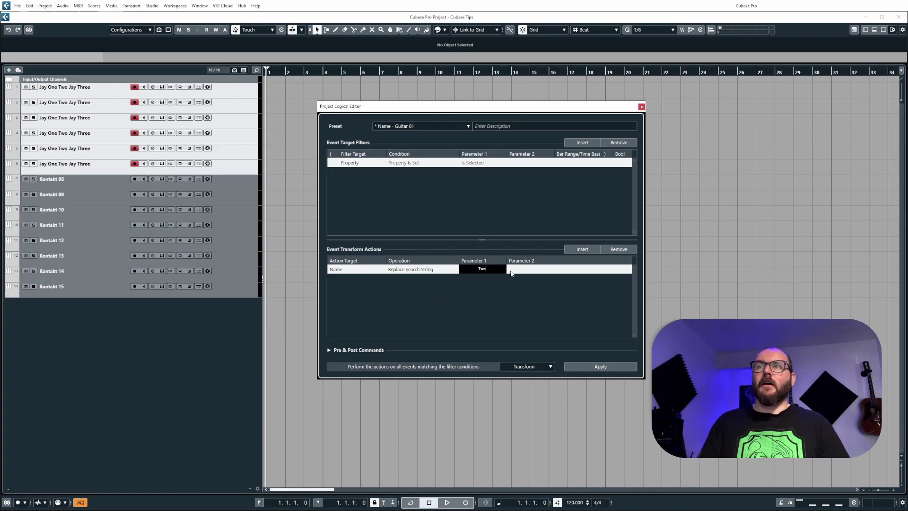
{"action": "left_click", "coordinate": [544, 267]}
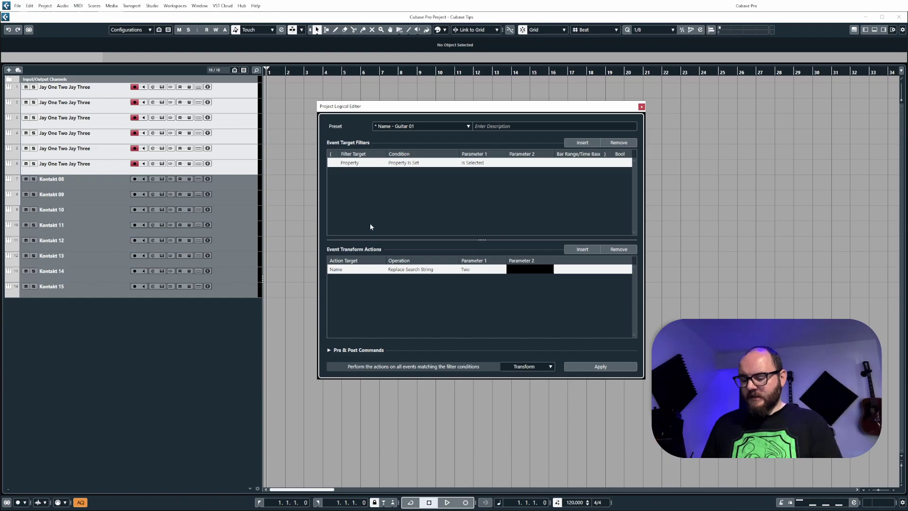
{"action": "left_click", "coordinate": [578, 365]}
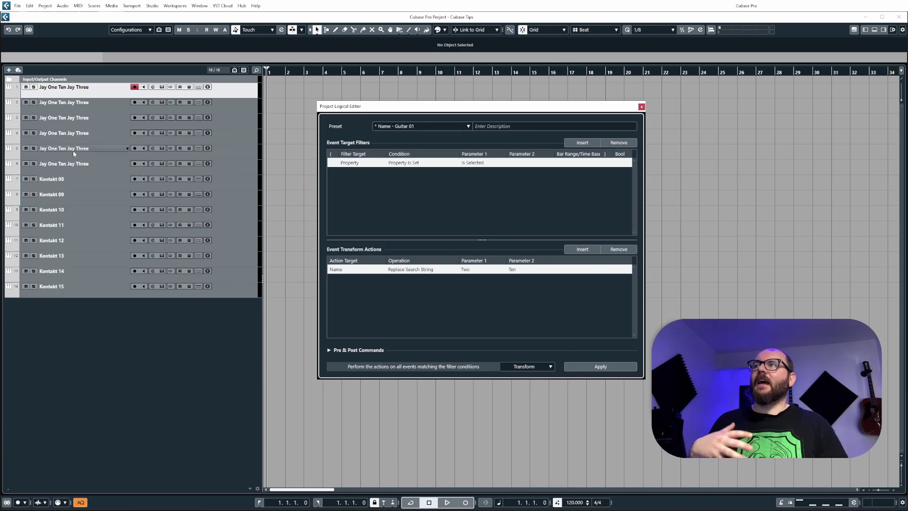
Set the rename action to replace 'Ten Jay' with nothing and test it on track 1.
{"action": "double_click", "coordinate": [471, 269]}
{"action": "type", "text": "Ten J"}
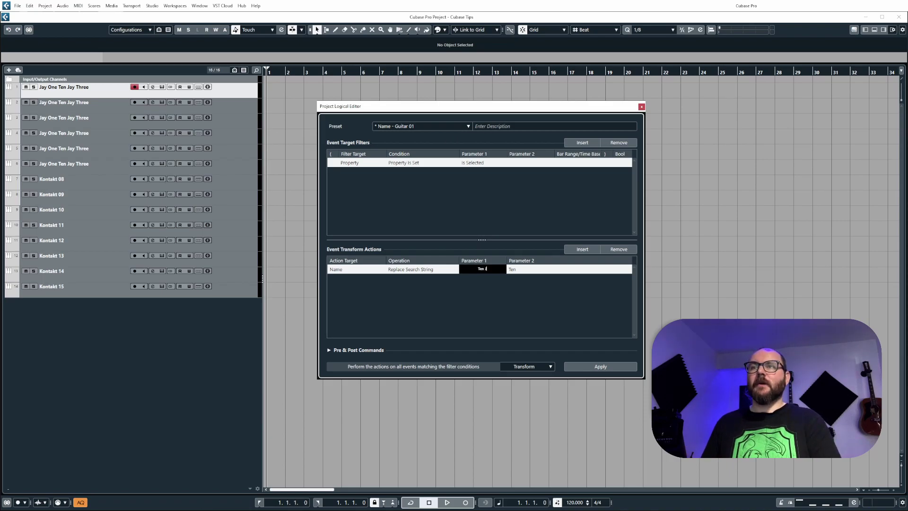
{"action": "type", "text": "ay"}
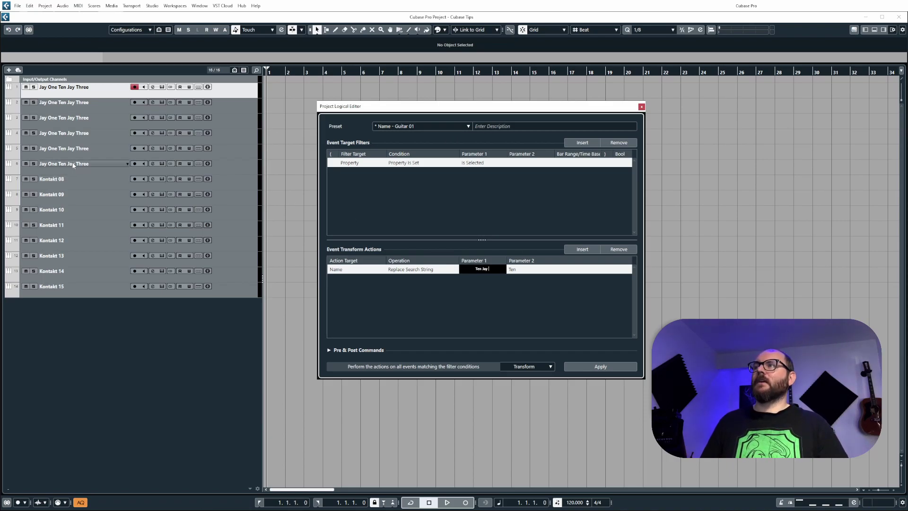
{"action": "double_click", "coordinate": [520, 269]}
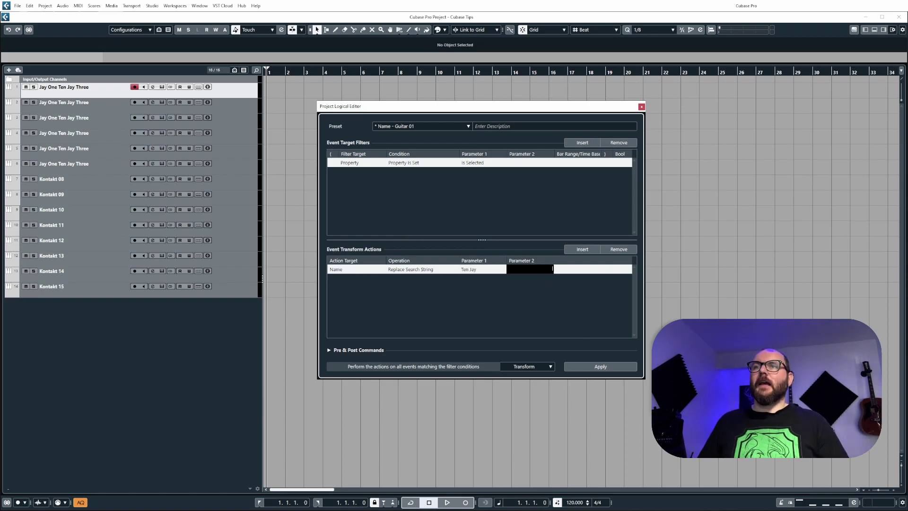
{"action": "left_click", "coordinate": [620, 368]}
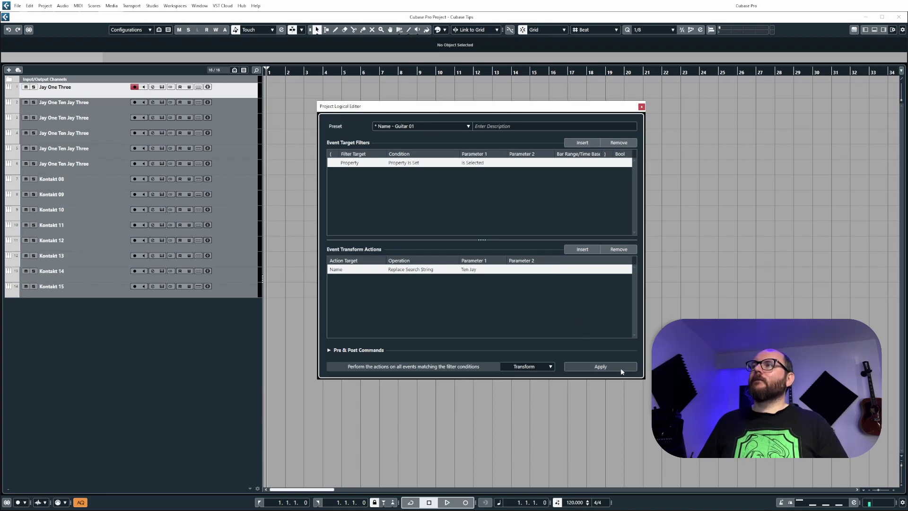
Undo the test, then apply the 'Ten Jay' removal to tracks 1–6 and reselect them.
{"action": "key", "text": "ctrl+z"}
{"action": "left_click", "coordinate": [120, 163], "text": "shift"}
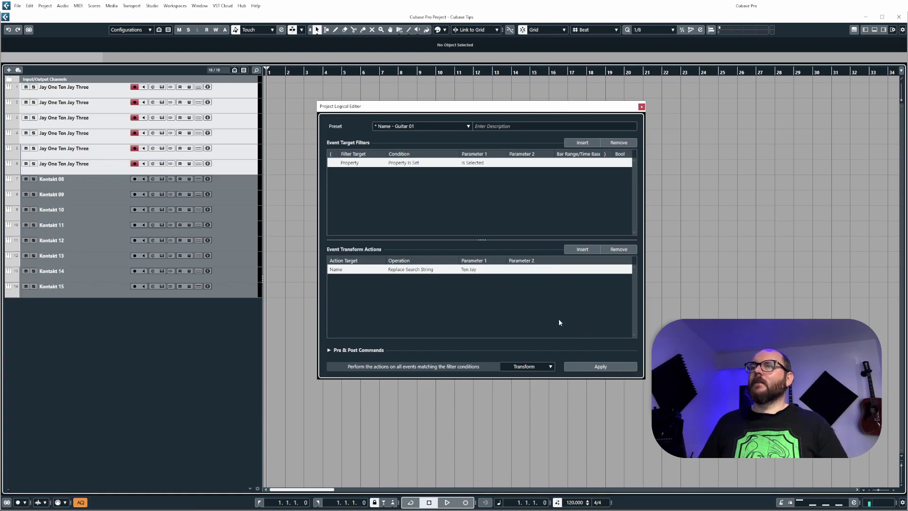
{"action": "left_click", "coordinate": [622, 368]}
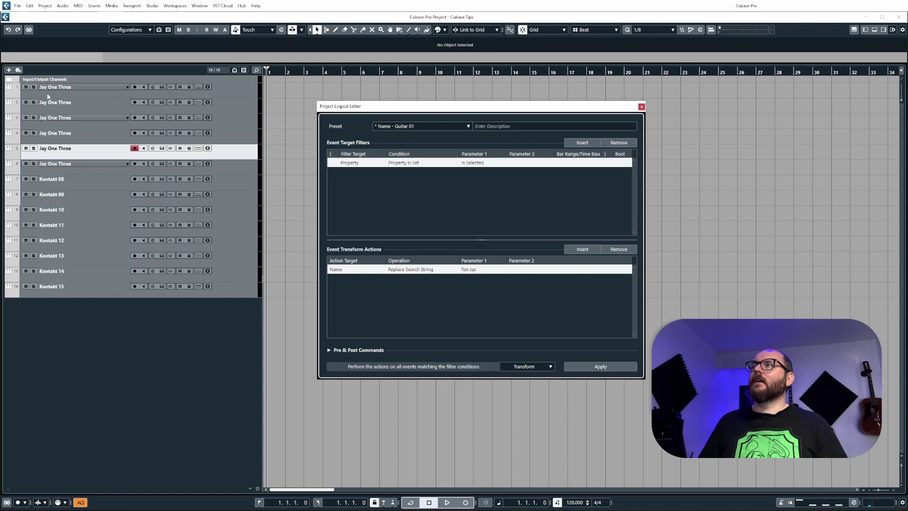
{"action": "left_click", "coordinate": [78, 94]}
{"action": "left_click", "coordinate": [99, 163], "text": "shift"}
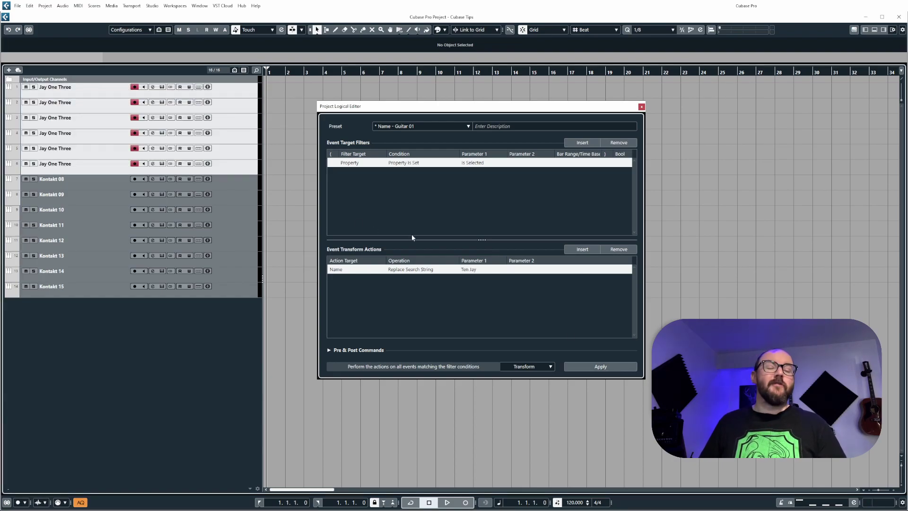
Undo the rename, reselect tracks 1–6 and apply with 'Jay' as the search text.
{"action": "key", "text": "ctrl+z"}
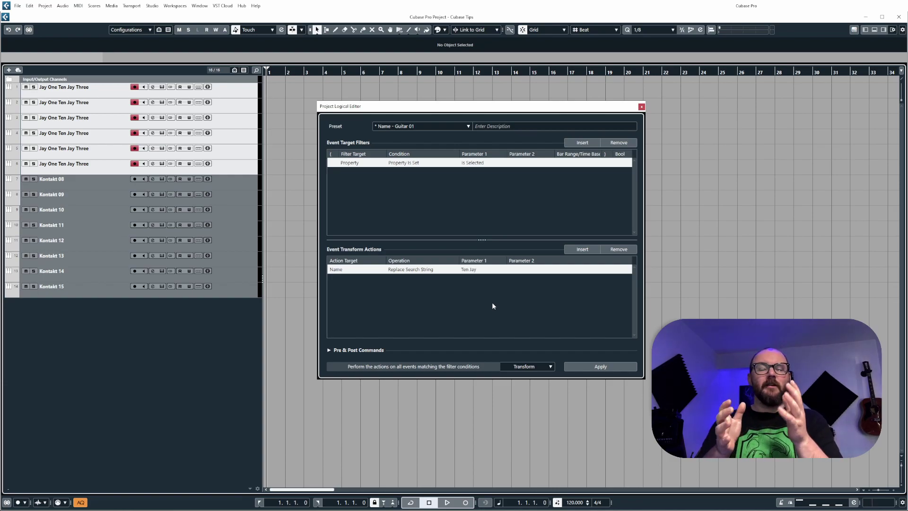
{"action": "left_click", "coordinate": [106, 166]}
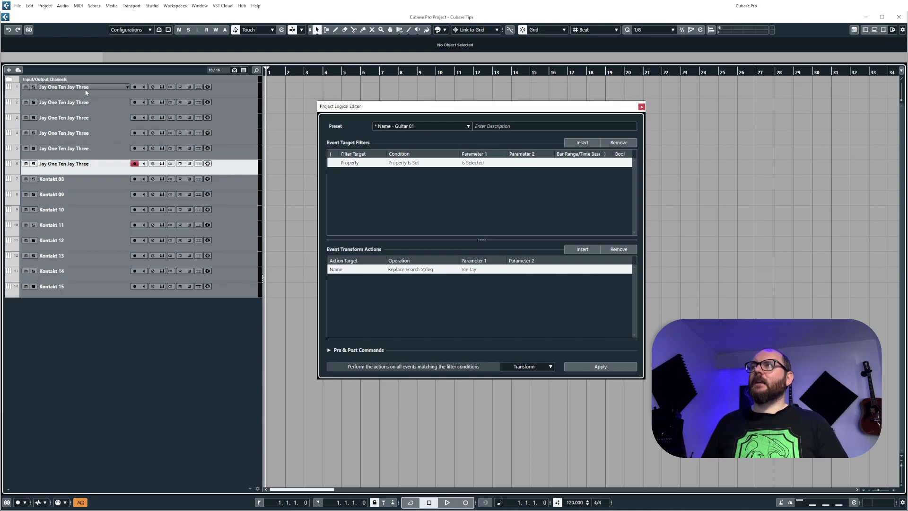
{"action": "left_click", "coordinate": [68, 91], "text": "shift"}
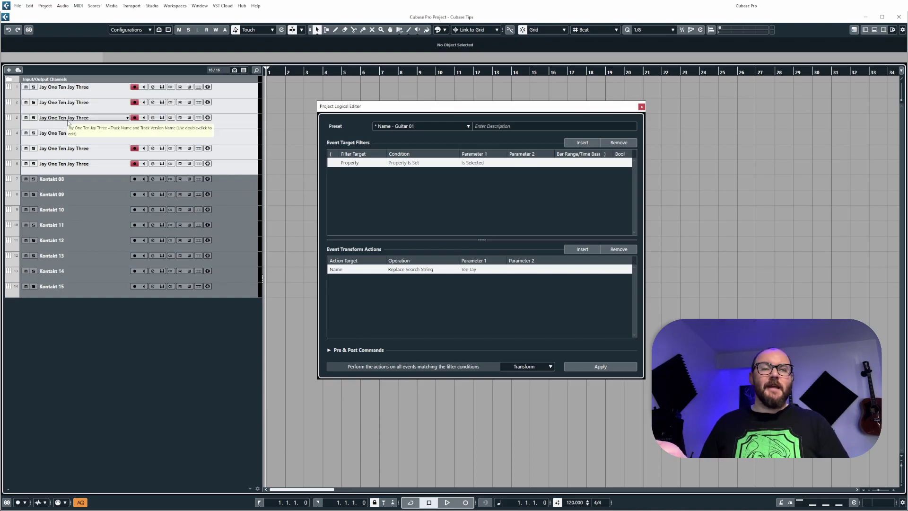
{"action": "left_click", "coordinate": [477, 271]}
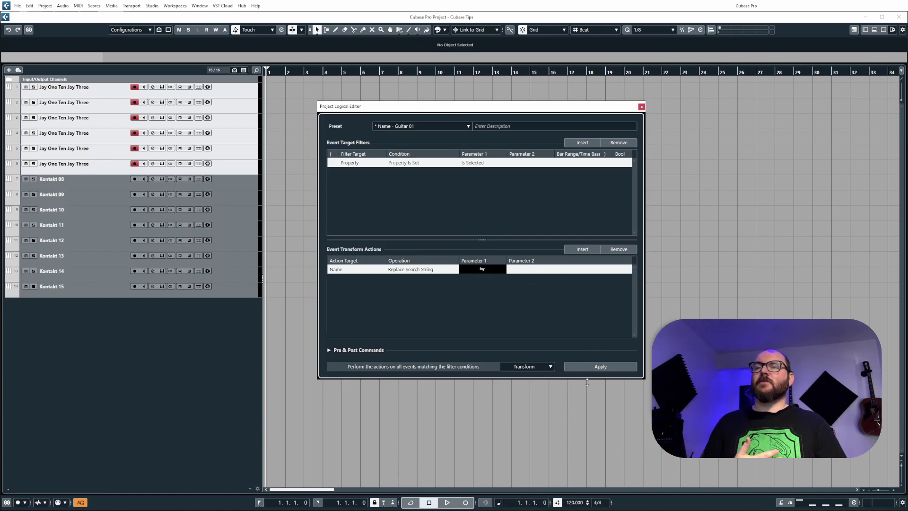
{"action": "left_click", "coordinate": [592, 367]}
Stop playback, undo, and reapply removing 'Jay' with an empty replacement text.
{"action": "key", "text": "space"}
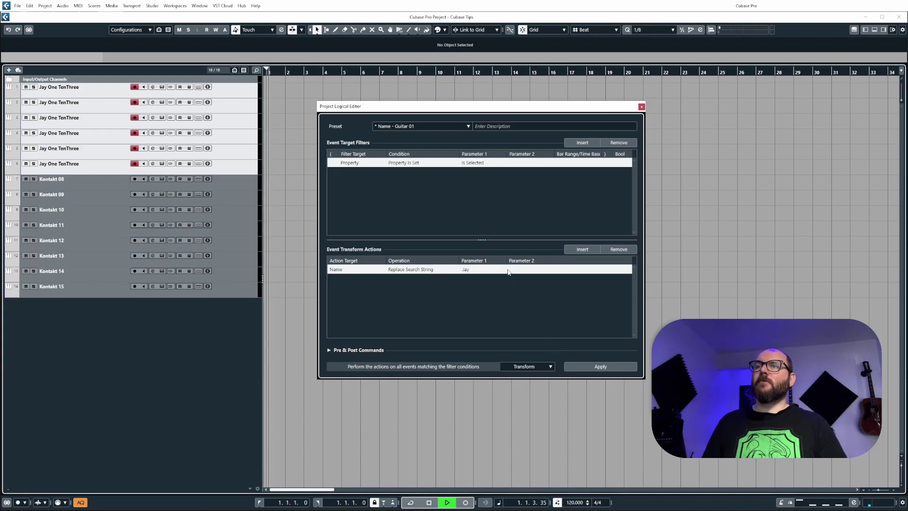
{"action": "left_click", "coordinate": [530, 269]}
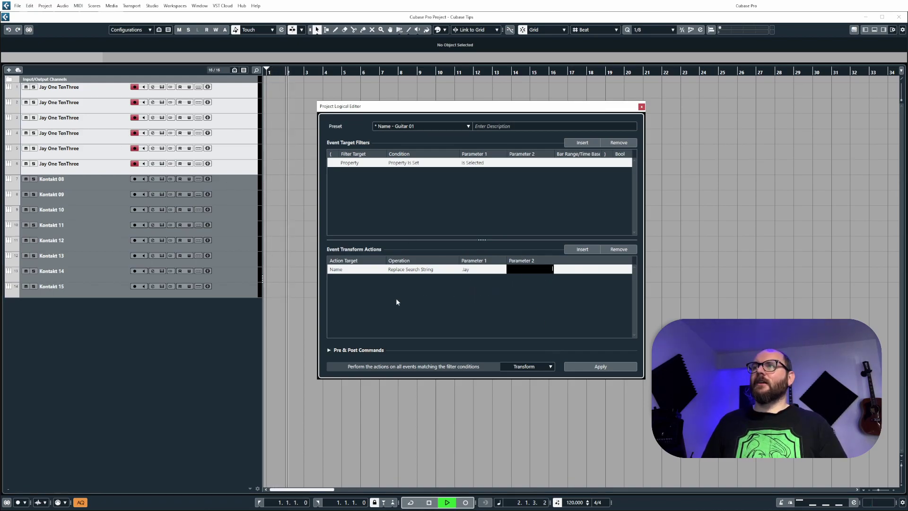
{"action": "left_click", "coordinate": [308, 322]}
{"action": "key", "text": "space"}
{"action": "key", "text": "ctrl+z"}
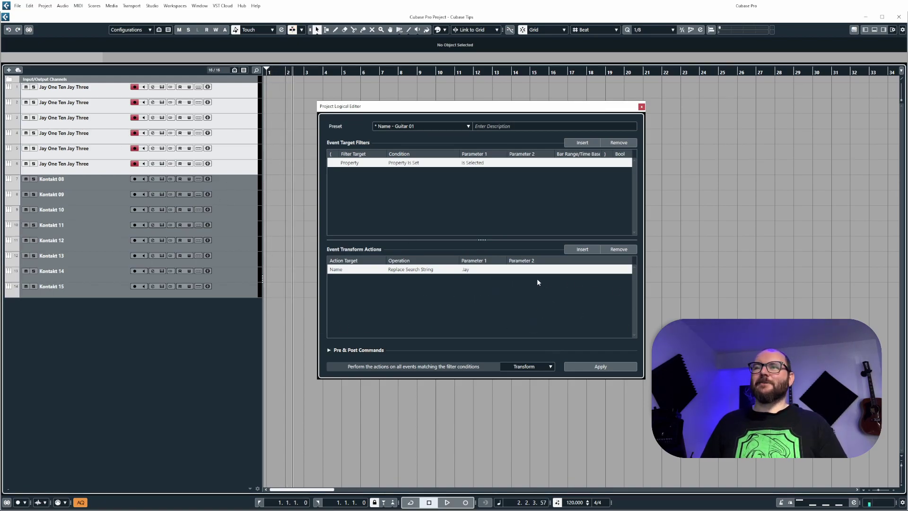
{"action": "left_click", "coordinate": [527, 269]}
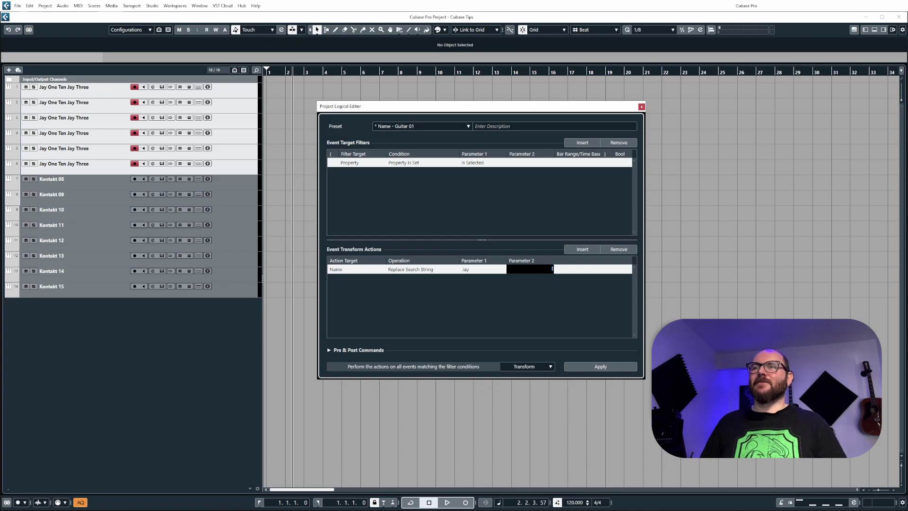
{"action": "left_click", "coordinate": [612, 368]}
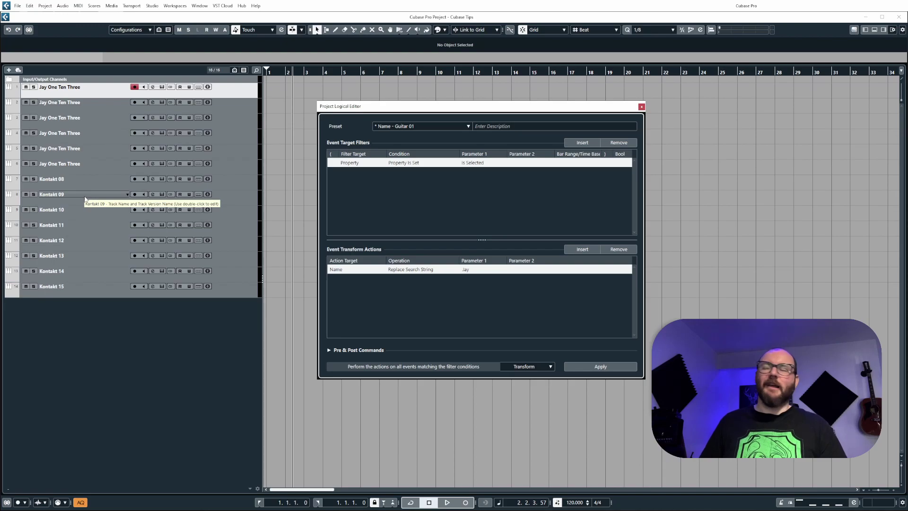
Test Erase Before with 'Three' on the track names, then undo it.
{"action": "key", "text": "ctrl+z"}
{"action": "left_click", "coordinate": [426, 270]}
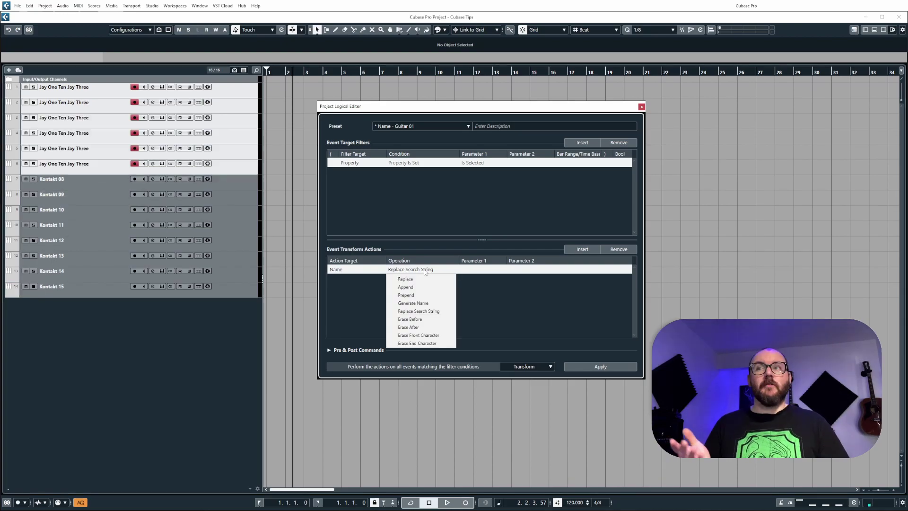
{"action": "left_click", "coordinate": [432, 319]}
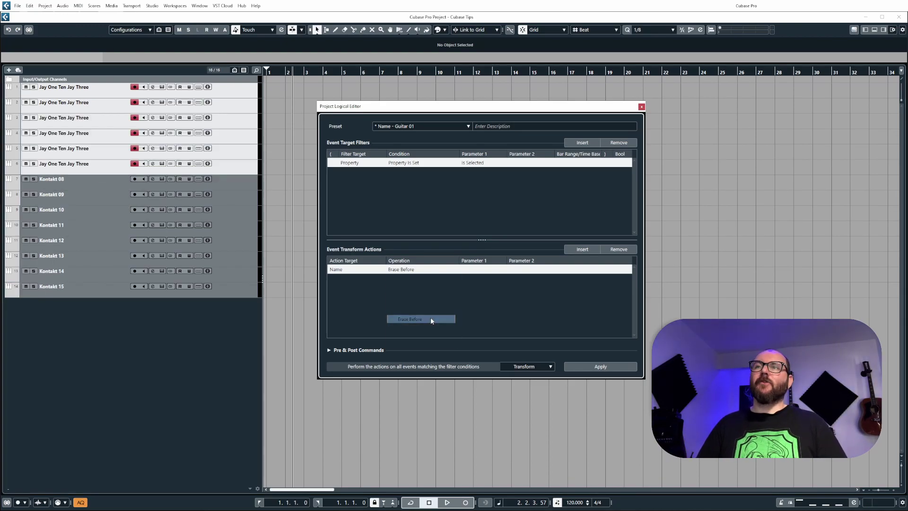
{"action": "left_click", "coordinate": [476, 270]}
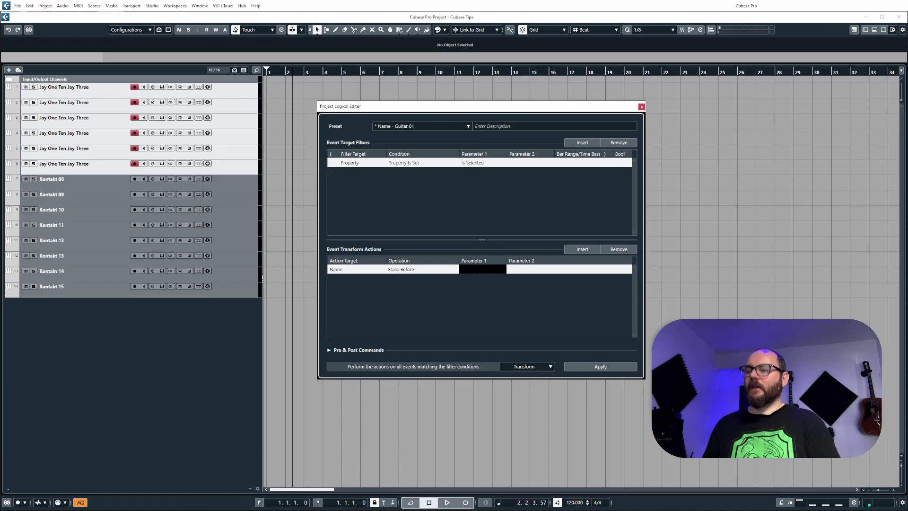
{"action": "type", "text": "Three"}
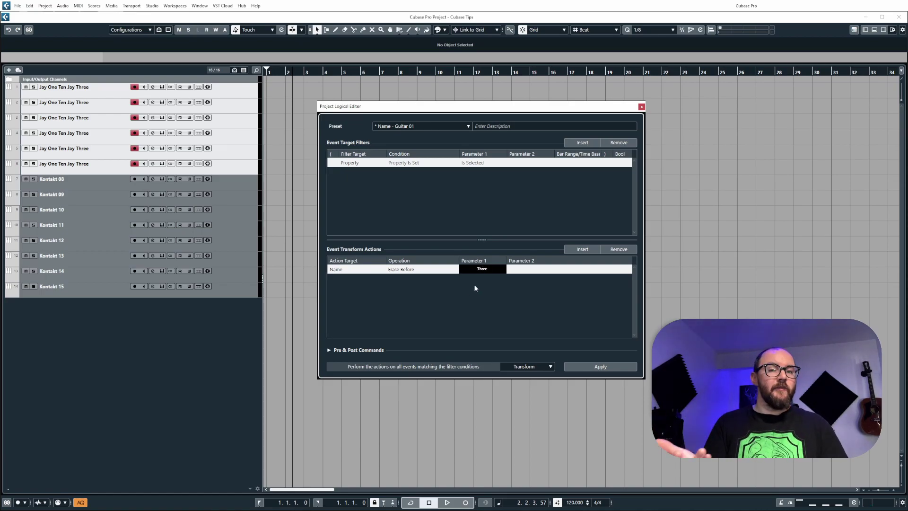
{"action": "left_click", "coordinate": [612, 368]}
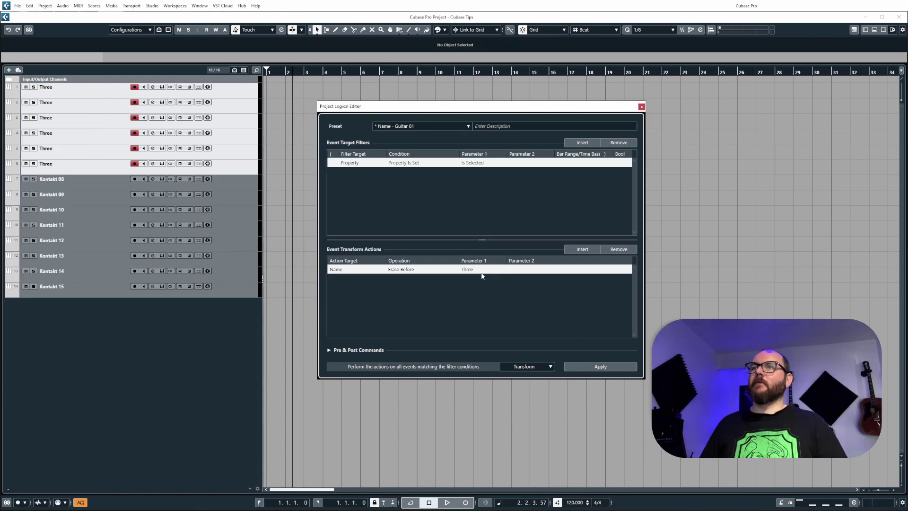
{"action": "key", "text": "ctrl+z"}
Switch to Erase After with 'One', test it, undo, and reselect tracks 1–6.
{"action": "left_click", "coordinate": [410, 271]}
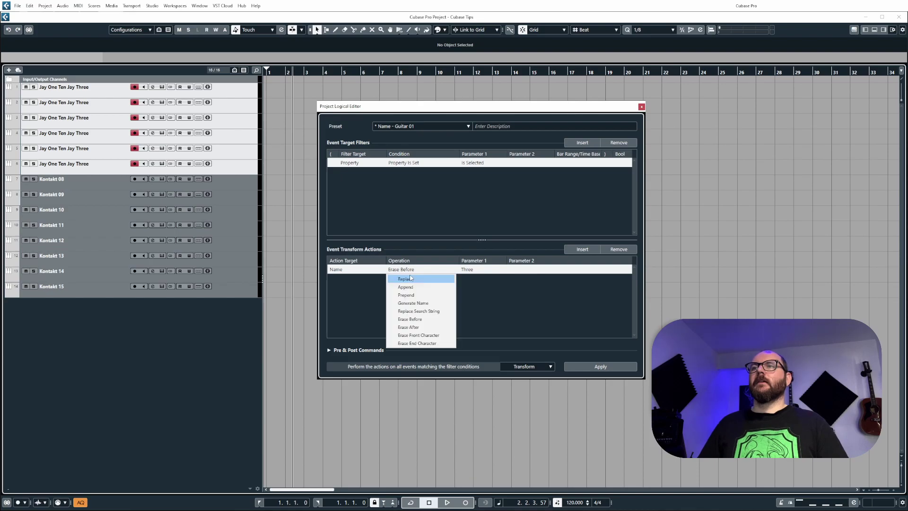
{"action": "left_click", "coordinate": [409, 326]}
{"action": "left_click", "coordinate": [482, 269]}
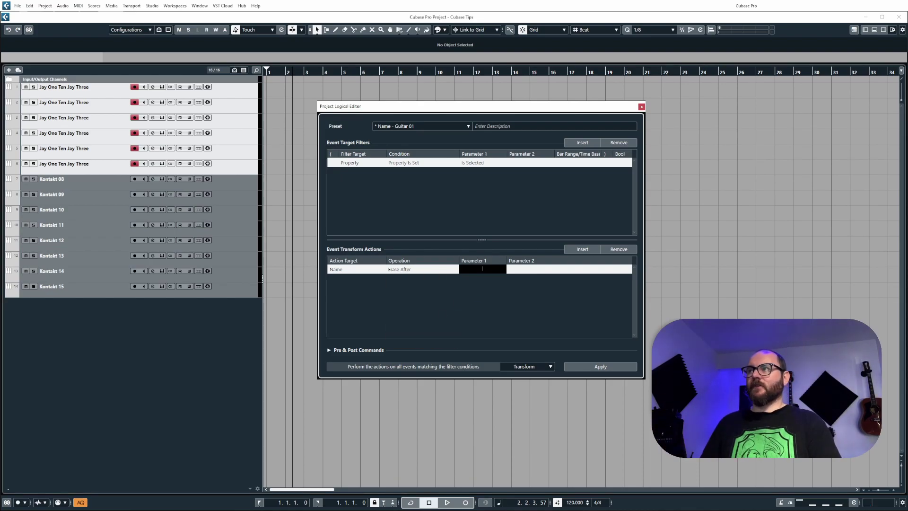
{"action": "type", "text": "One"}
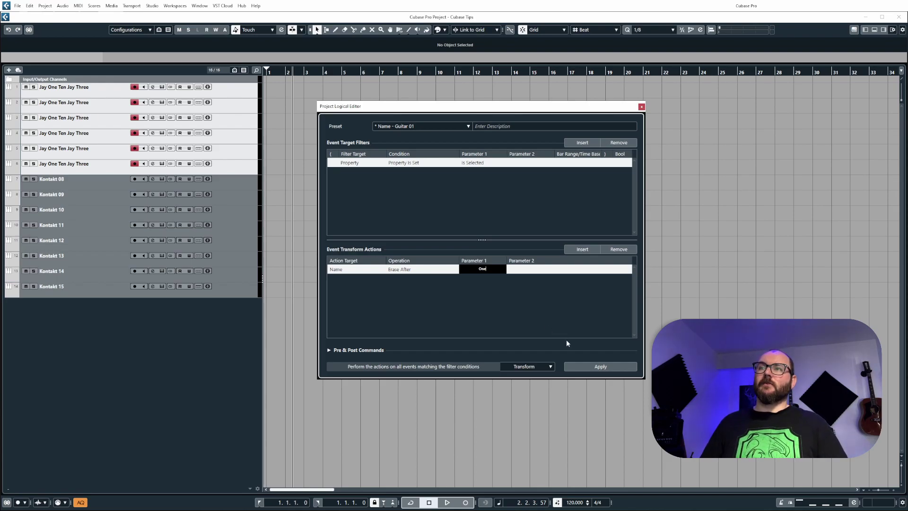
{"action": "left_click", "coordinate": [600, 367]}
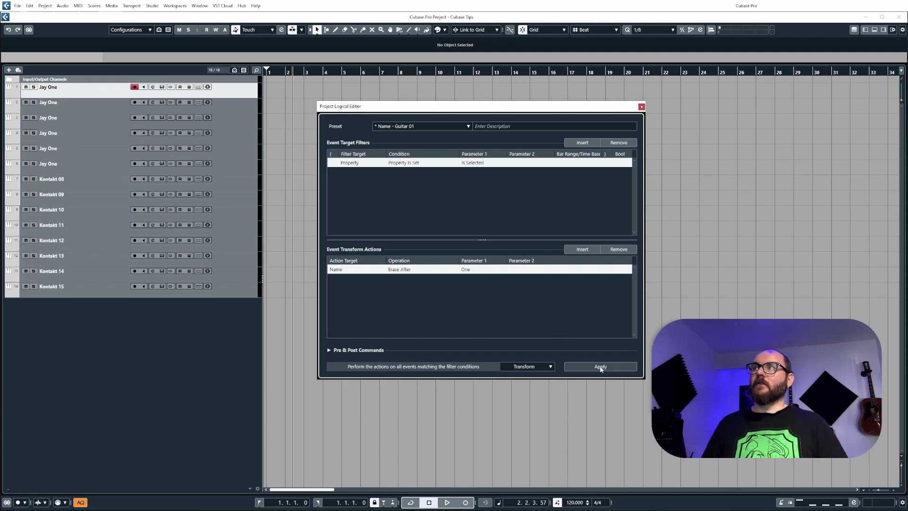
{"action": "key", "text": "ctrl+z"}
{"action": "left_click", "coordinate": [104, 167], "text": "shift"}
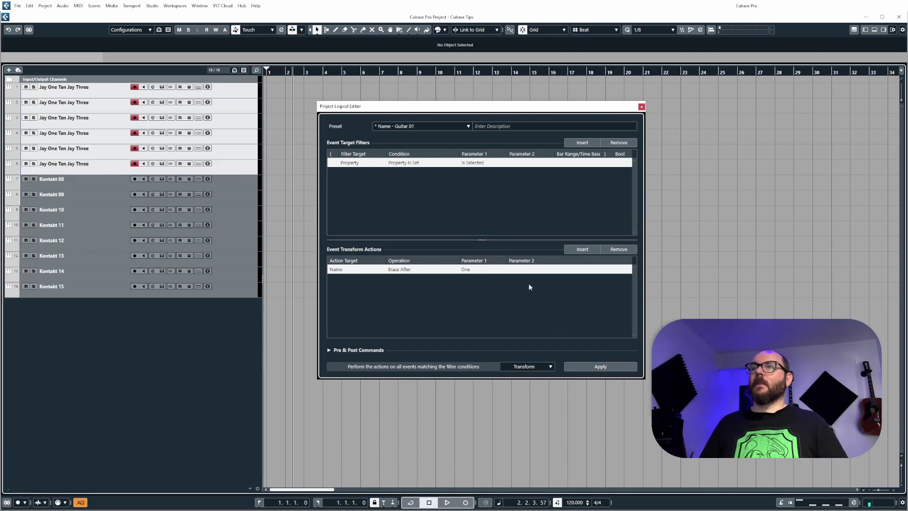
Switch the name action to Erase Front Character and apply it seven times to the selected tracks.
{"action": "left_click", "coordinate": [415, 269]}
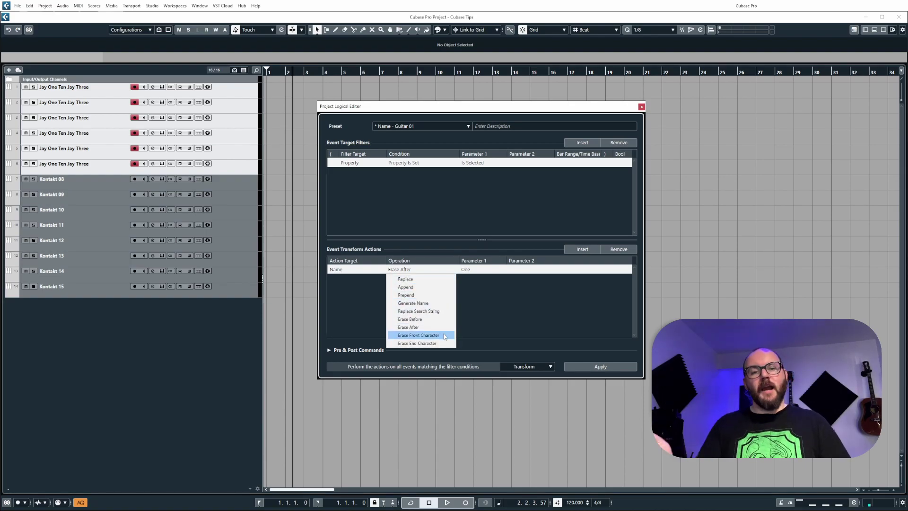
{"action": "left_click", "coordinate": [444, 335]}
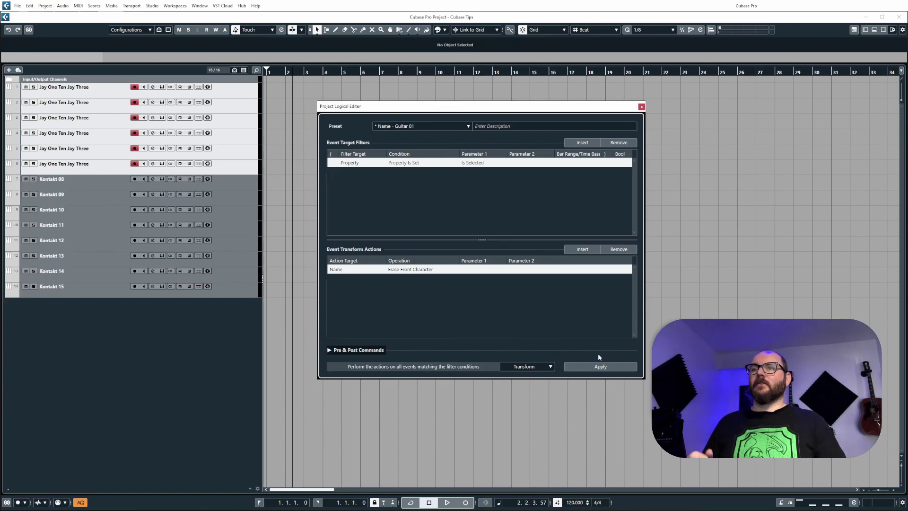
{"action": "left_click", "coordinate": [591, 367]}
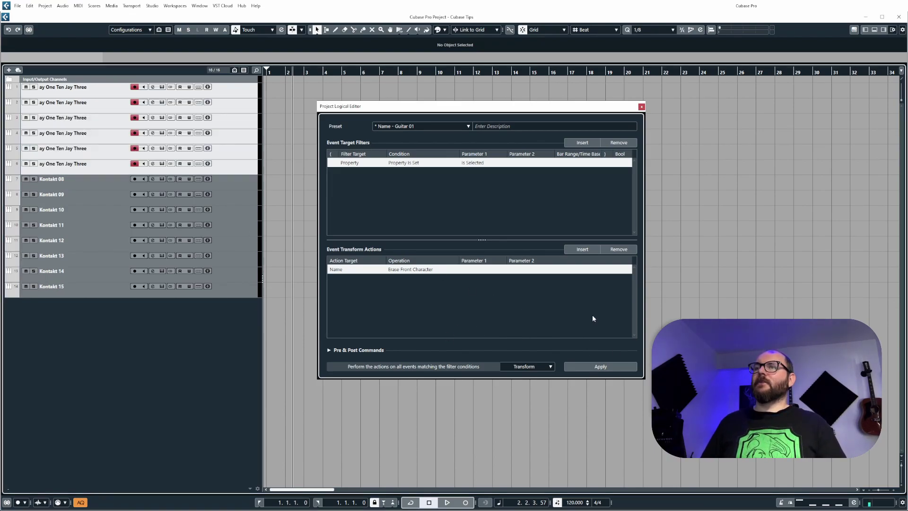
{"action": "left_click", "coordinate": [624, 368]}
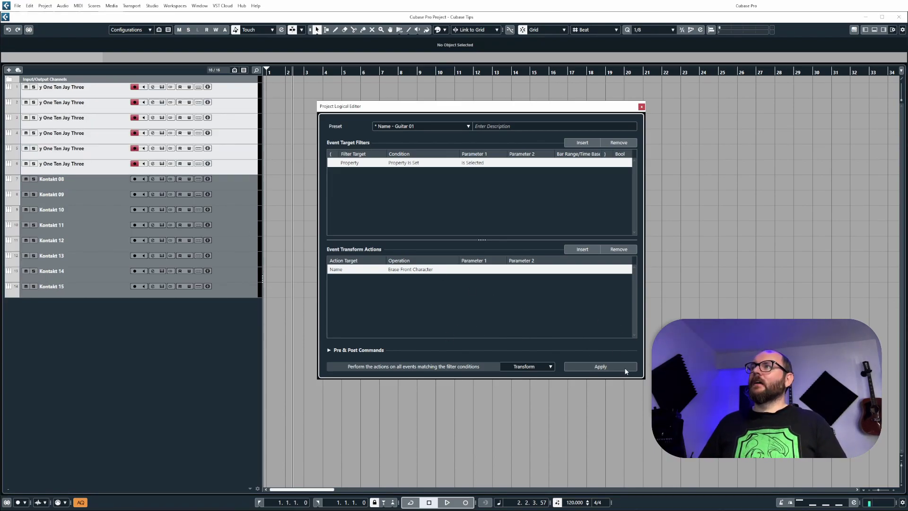
{"action": "left_click", "coordinate": [624, 368]}
{"action": "left_click", "coordinate": [624, 367]}
{"action": "left_click", "coordinate": [624, 368]}
{"action": "left_click", "coordinate": [625, 370]}
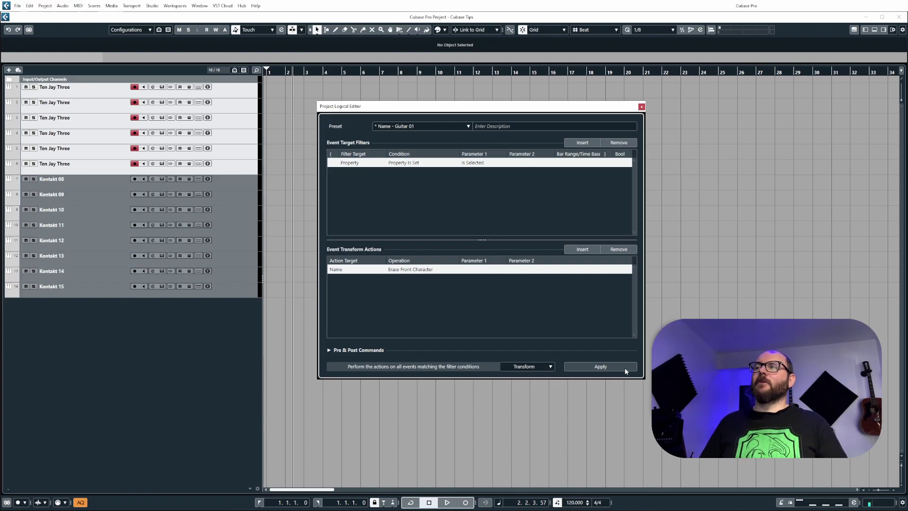
{"action": "left_click", "coordinate": [625, 370]}
{"action": "left_click", "coordinate": [625, 370]}
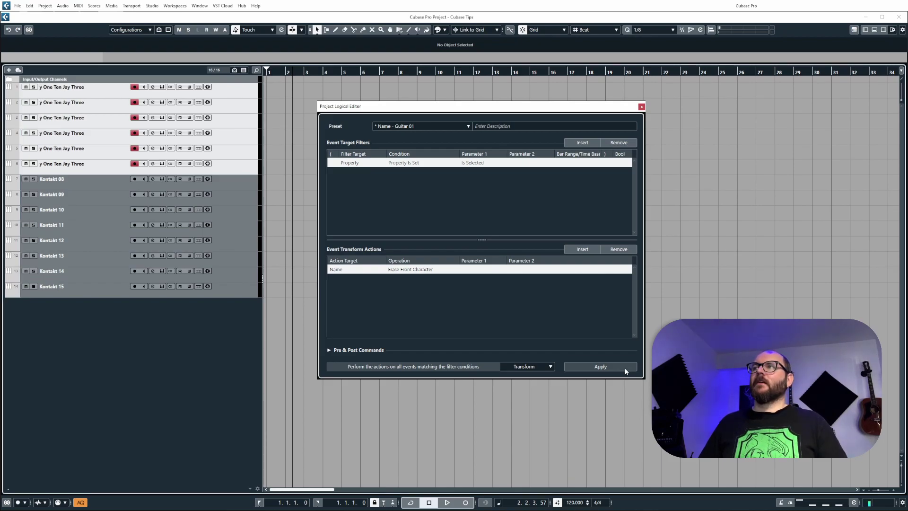
Switch to Erase End Character and apply it six times, trimming names to 'y On'.
{"action": "left_click", "coordinate": [429, 269]}
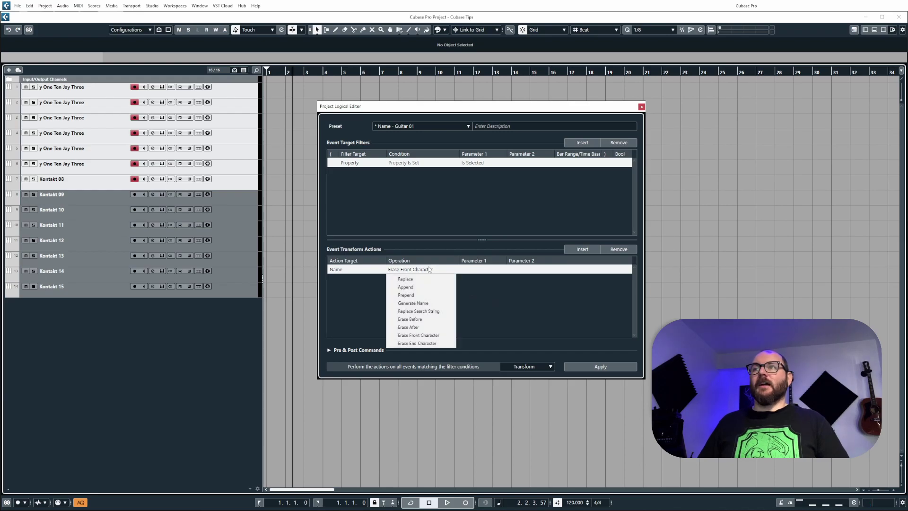
{"action": "left_click", "coordinate": [435, 344]}
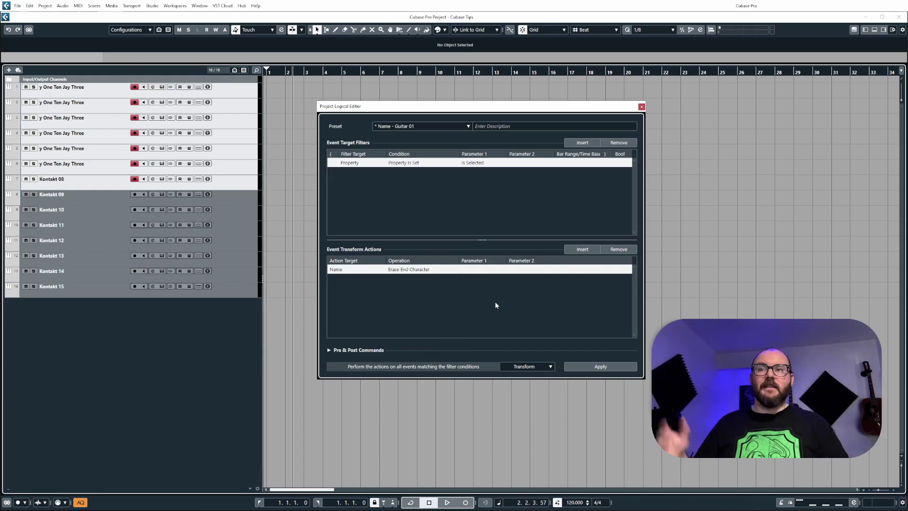
{"action": "left_click", "coordinate": [594, 368]}
{"action": "left_click", "coordinate": [595, 367]}
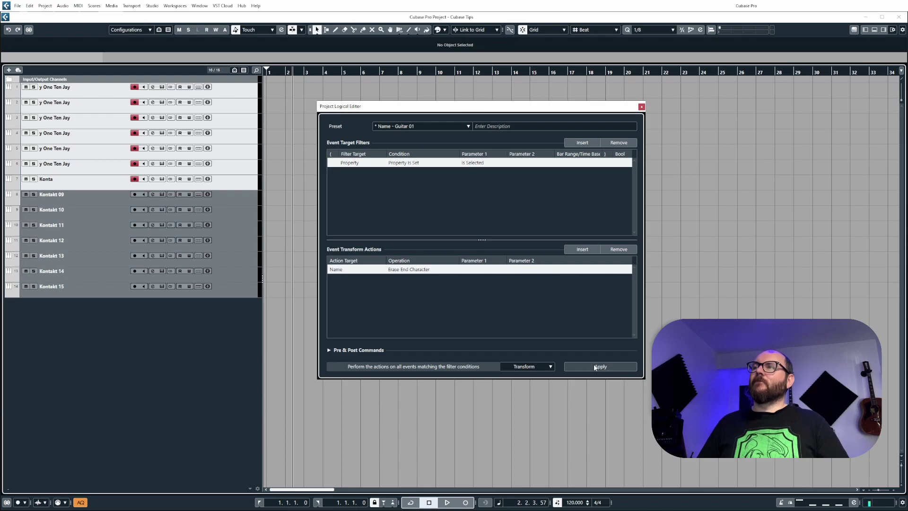
{"action": "left_click", "coordinate": [595, 367]}
{"action": "left_click", "coordinate": [595, 367]}
{"action": "left_click", "coordinate": [595, 368]}
{"action": "left_click", "coordinate": [595, 368]}
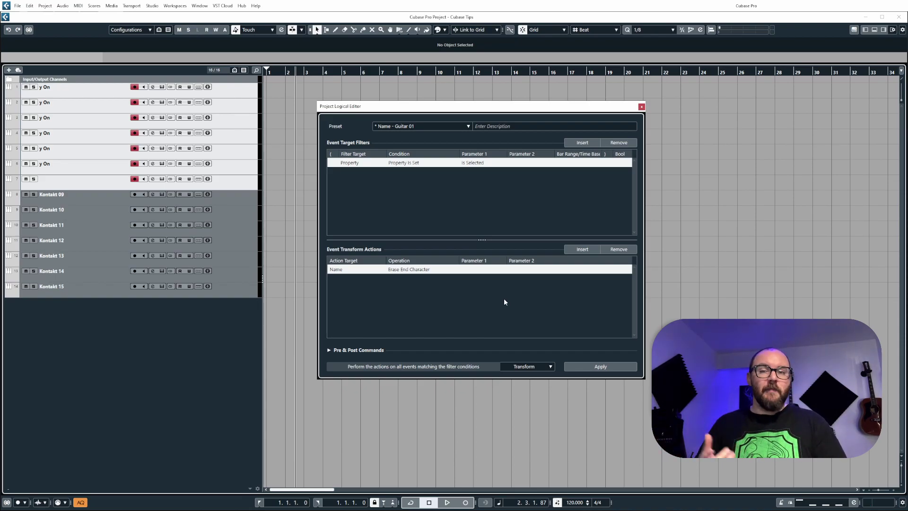
Set the name action to Generate Name with base 'GTR' and starting number 1.
{"action": "left_click", "coordinate": [407, 272]}
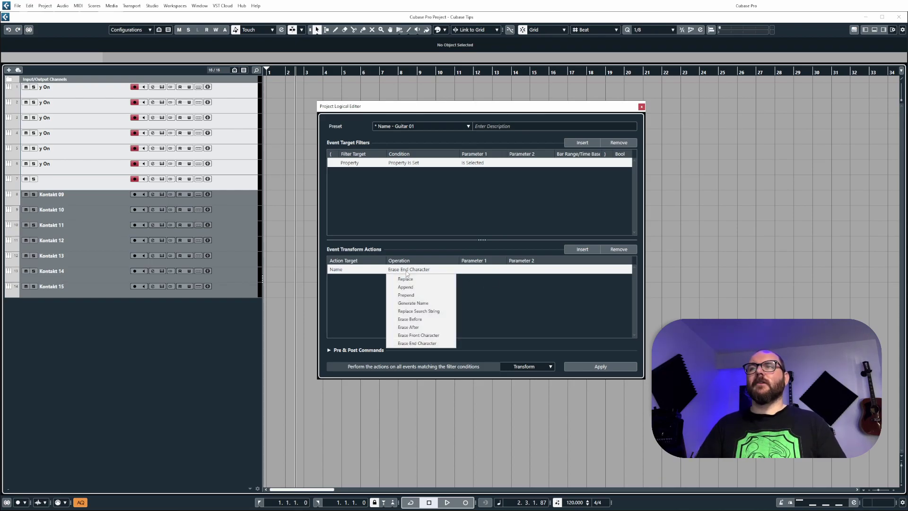
{"action": "left_click", "coordinate": [421, 304]}
{"action": "left_click", "coordinate": [482, 269]}
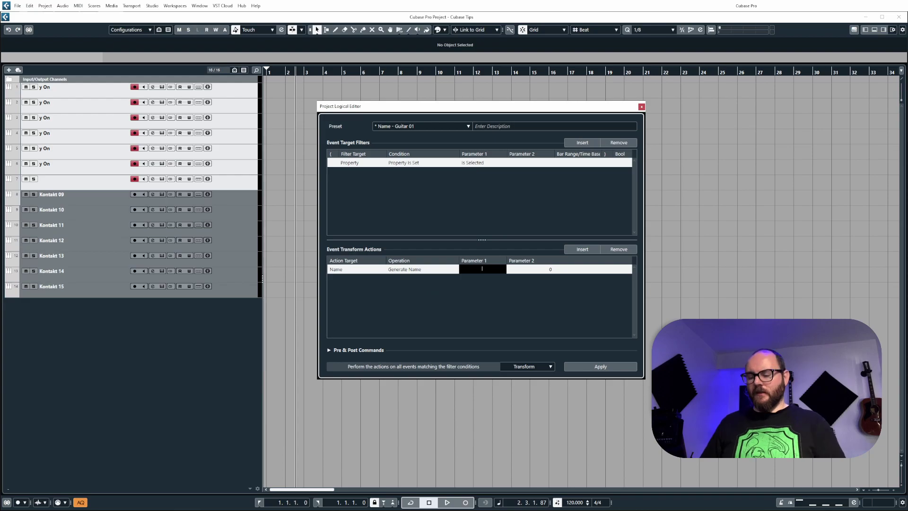
{"action": "type", "text": "GTR"}
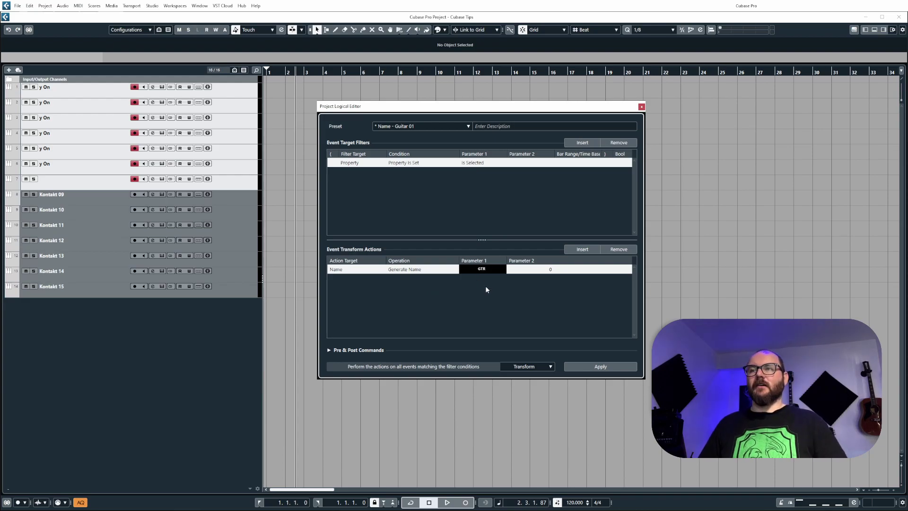
{"action": "left_click", "coordinate": [540, 271]}
{"action": "type", "text": "1"}
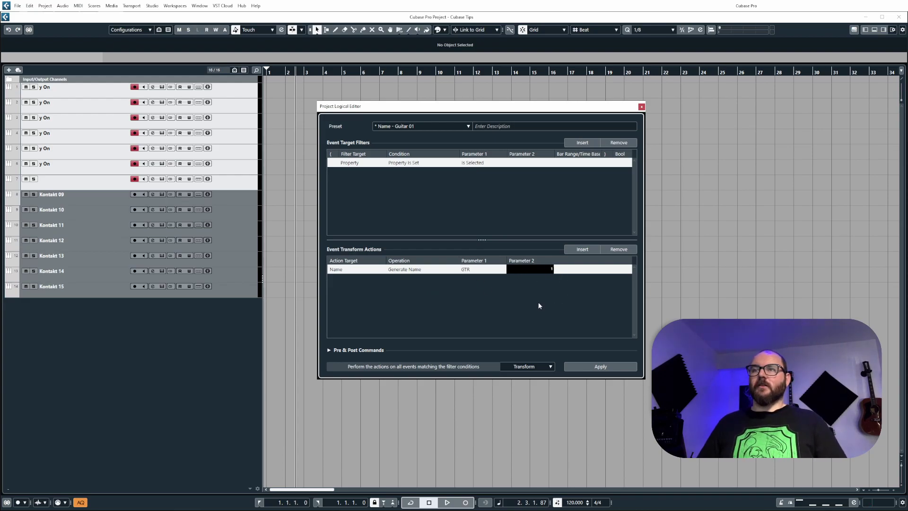
{"action": "key", "text": "Return"}
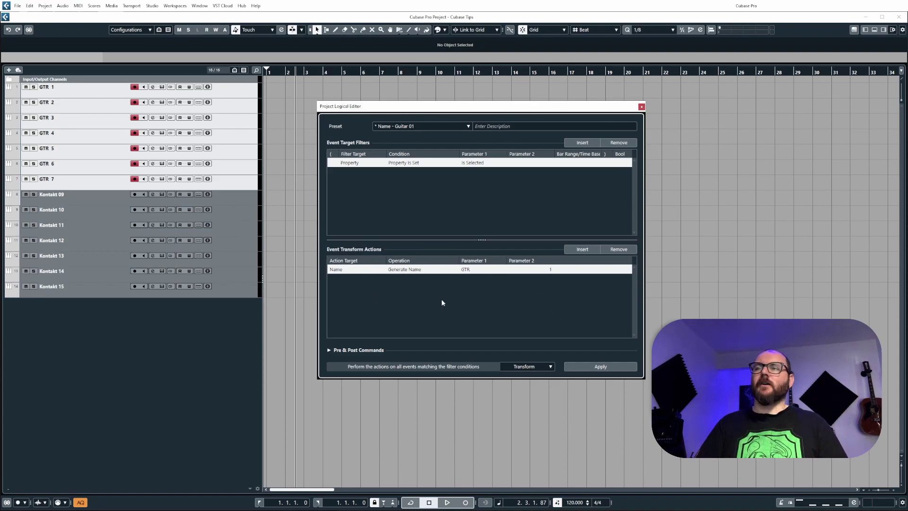
Insert a second action that sets the track colour to Red 6.
{"action": "left_click", "coordinate": [588, 249]}
{"action": "left_click", "coordinate": [337, 279]}
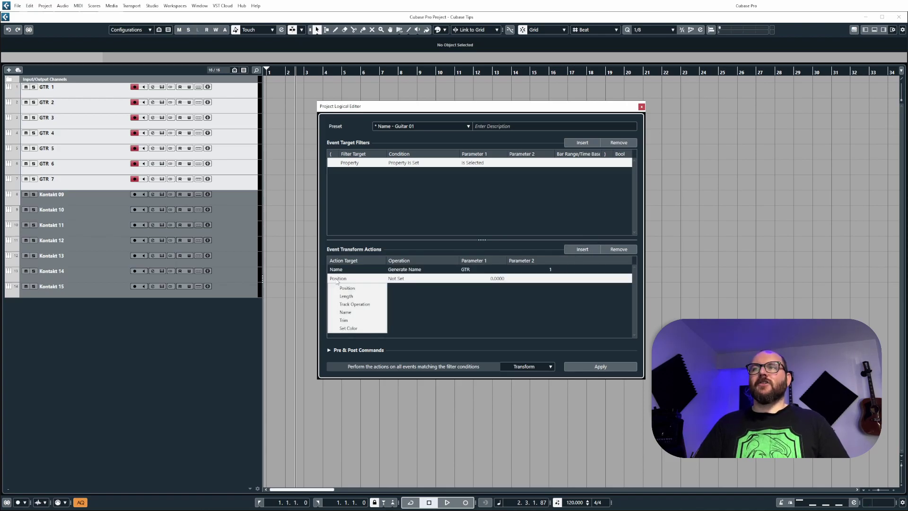
{"action": "left_click", "coordinate": [363, 328]}
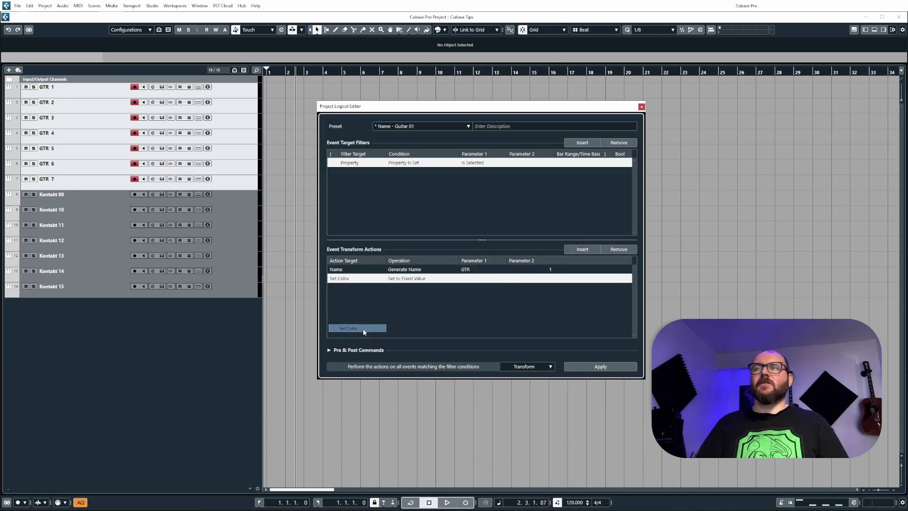
{"action": "left_click", "coordinate": [468, 279]}
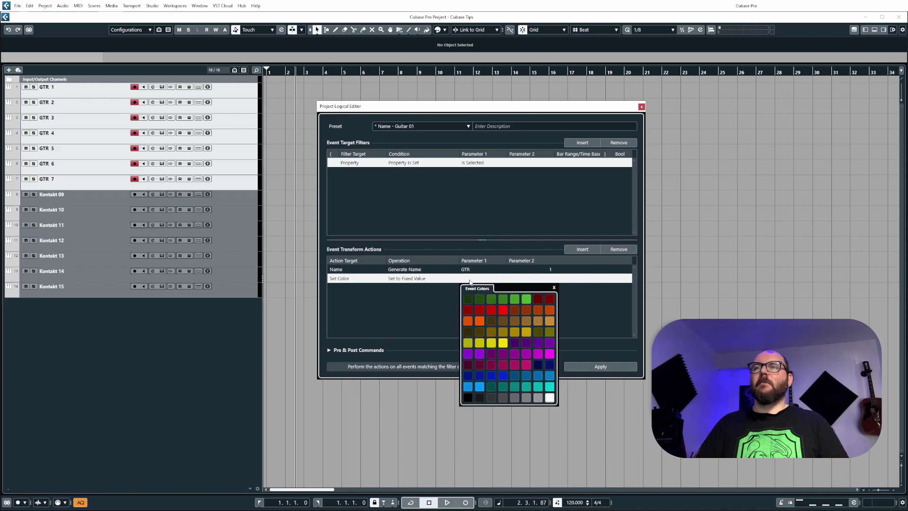
{"action": "left_click", "coordinate": [502, 310]}
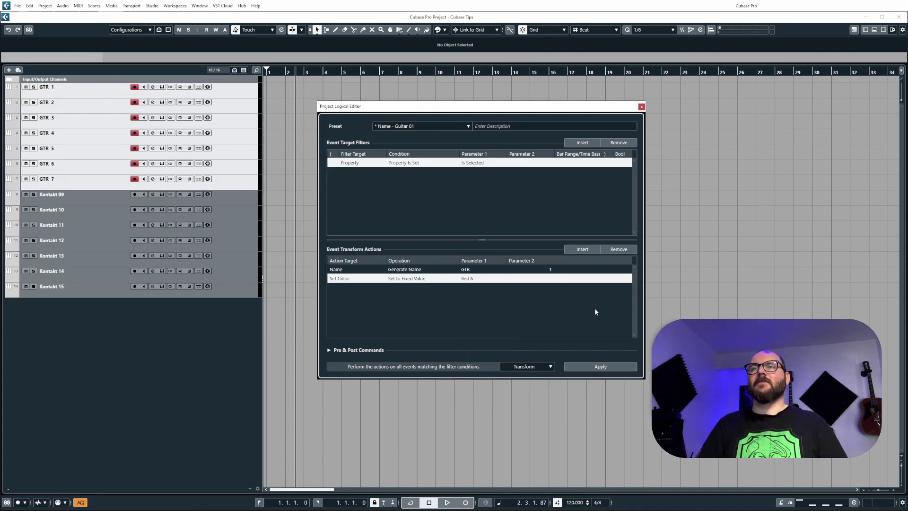
Test the rename-and-colour actions on the selected tracks twice, undoing each run.
{"action": "left_click", "coordinate": [596, 367]}
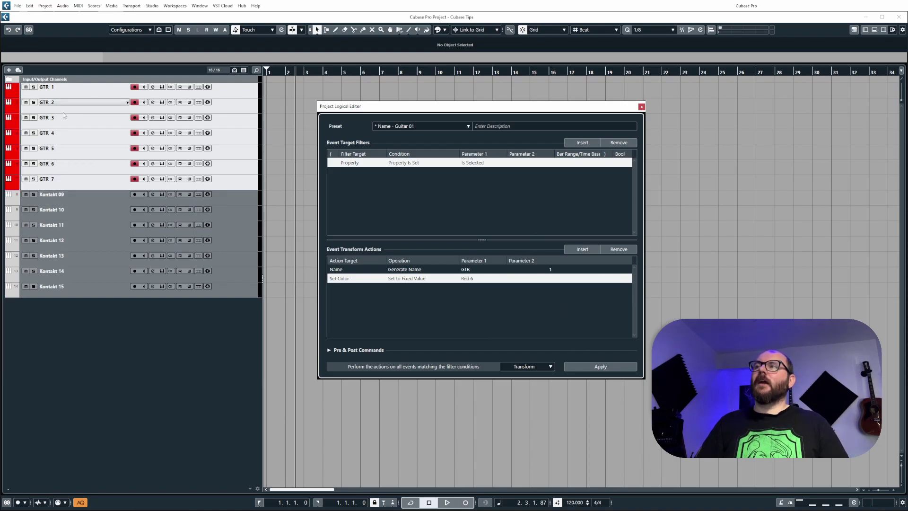
{"action": "key", "text": "ctrl+z"}
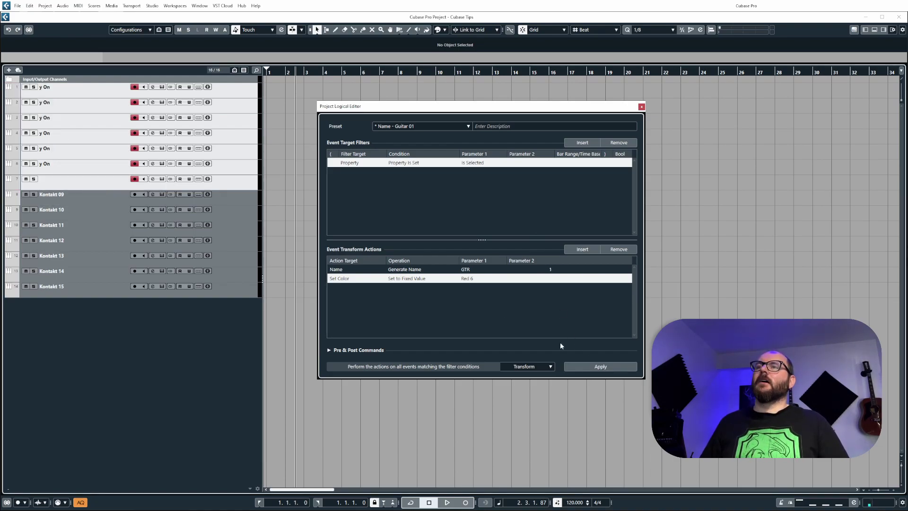
{"action": "left_click", "coordinate": [583, 368]}
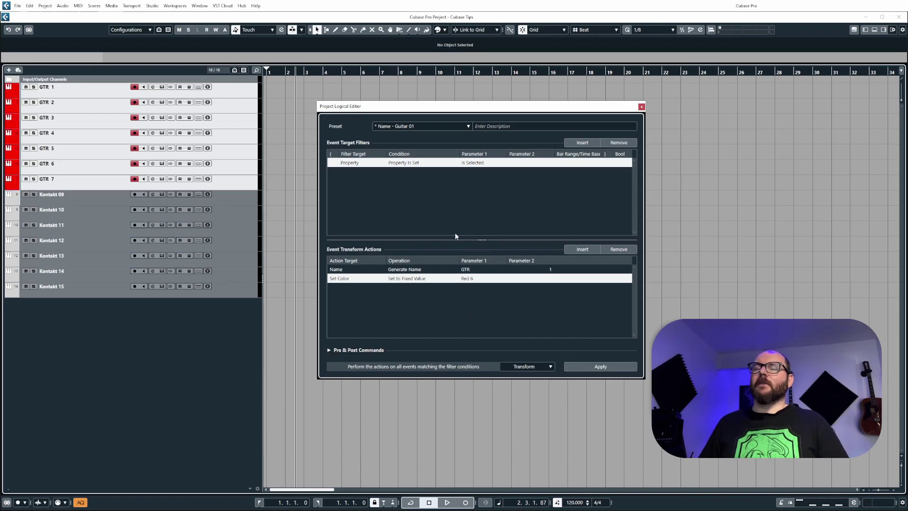
{"action": "key", "text": "ctrl+z"}
{"action": "key", "text": "ctrl+z"}
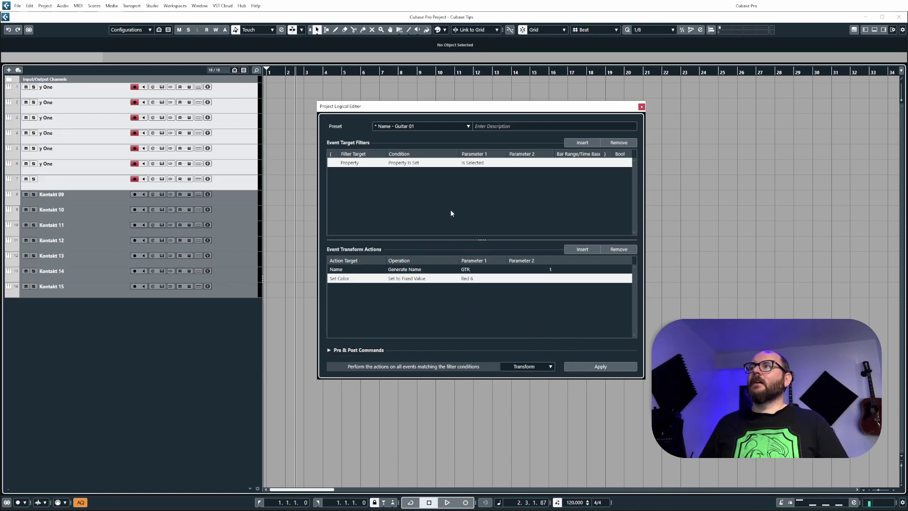
Save the logical editor setup as the preset 'Name - GTR (Red)'.
{"action": "left_click", "coordinate": [443, 127]}
{"action": "scroll", "coordinate": [461, 197], "scroll_direction": "up", "scroll_amount": 5}
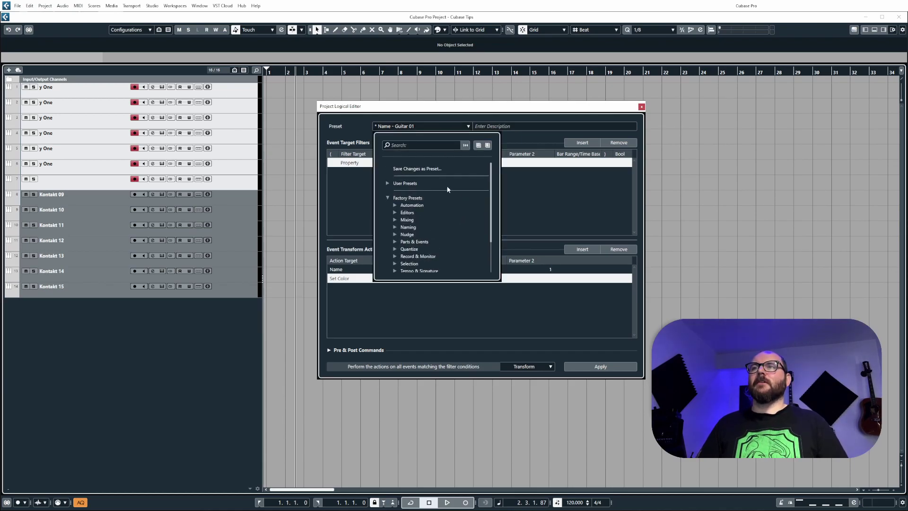
{"action": "left_click", "coordinate": [396, 169]}
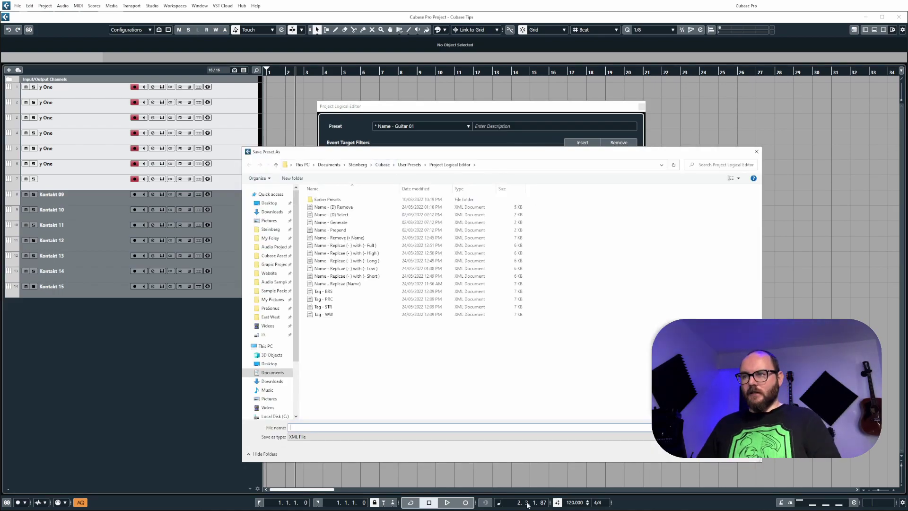
{"action": "type", "text": "Name - GTR (Red"}
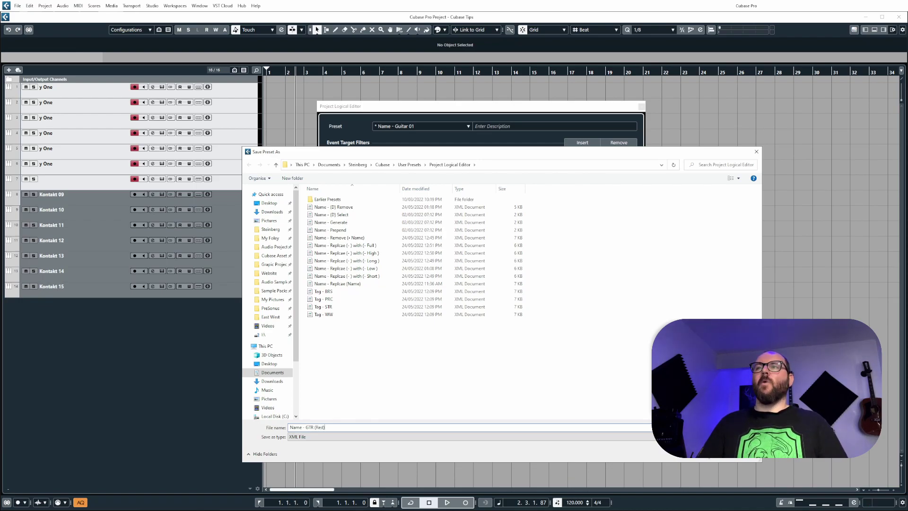
{"action": "key", "text": "Return"}
Close the logical editor and open the Key Commands dialog.
{"action": "key", "text": "Escape"}
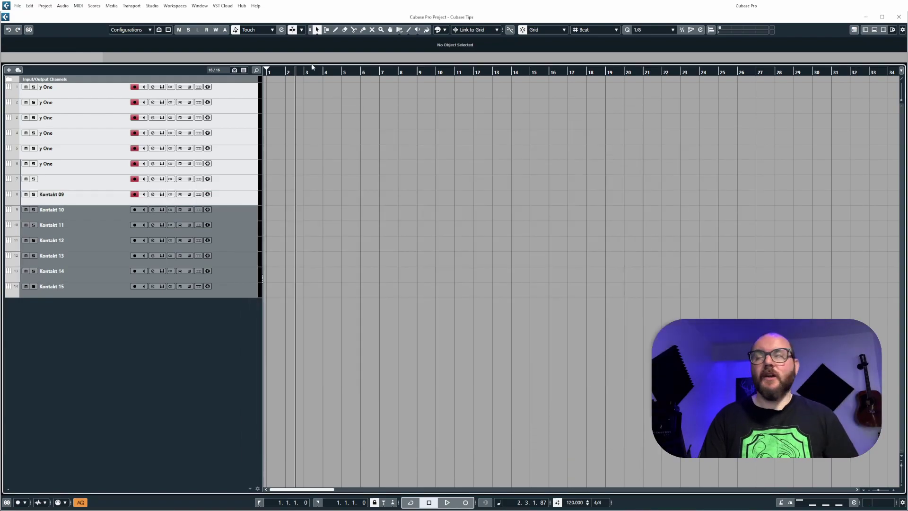
{"action": "left_click", "coordinate": [30, 6]}
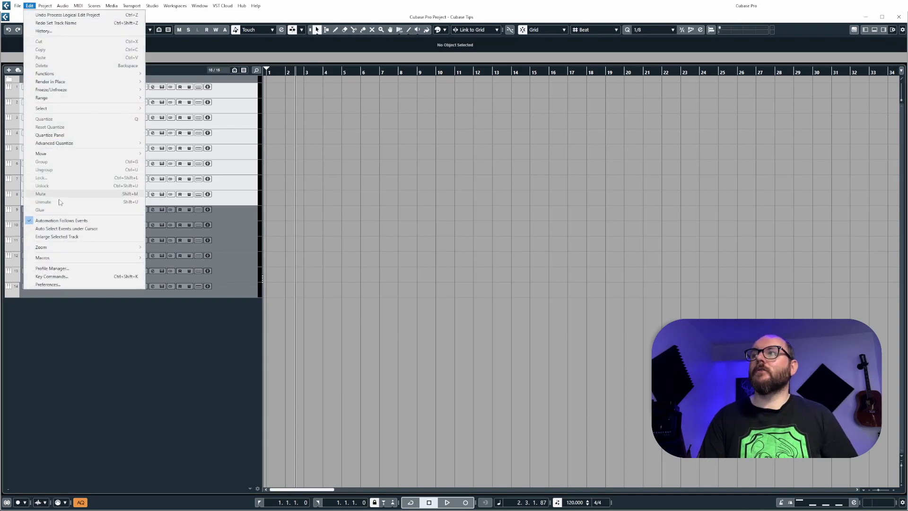
{"action": "left_click", "coordinate": [61, 276]}
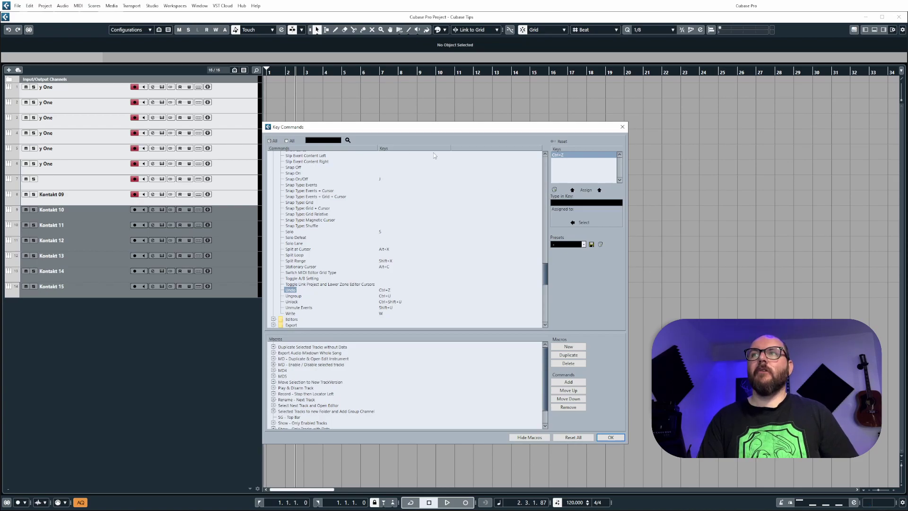
Expand the Process Project Logical Editor folder and select the Name - GTR (Red) command.
{"action": "scroll", "coordinate": [428, 225], "scroll_direction": "up", "scroll_amount": 15}
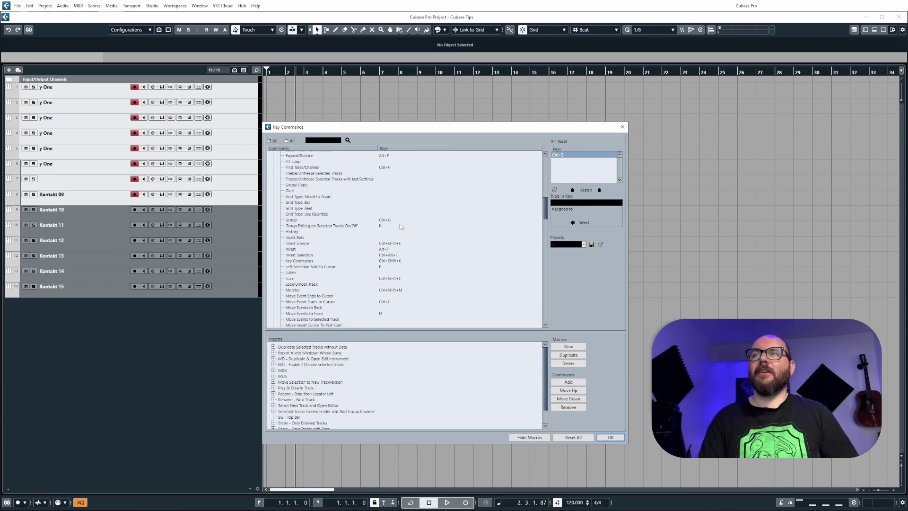
{"action": "left_click", "coordinate": [273, 220]}
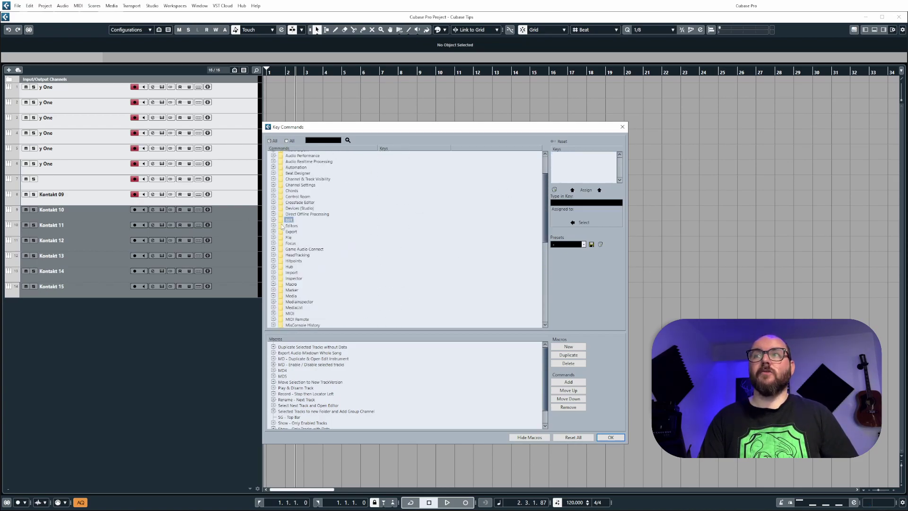
{"action": "scroll", "coordinate": [288, 238], "scroll_direction": "down", "scroll_amount": 6}
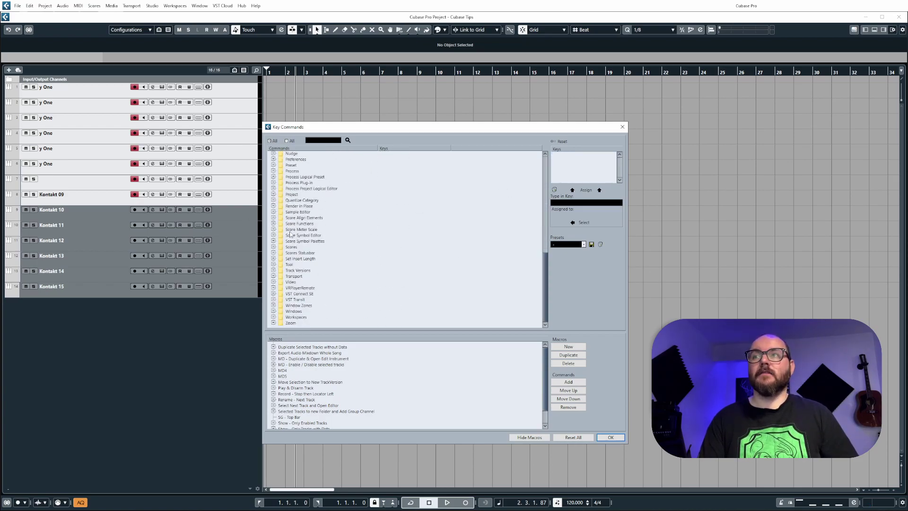
{"action": "left_click", "coordinate": [273, 188]}
{"action": "left_click", "coordinate": [302, 190]}
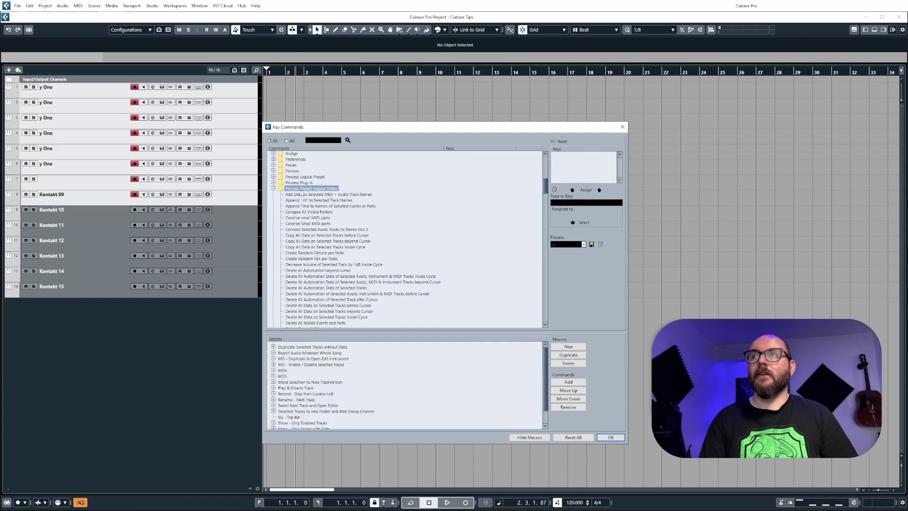
{"action": "scroll", "coordinate": [336, 234], "scroll_direction": "down", "scroll_amount": 10}
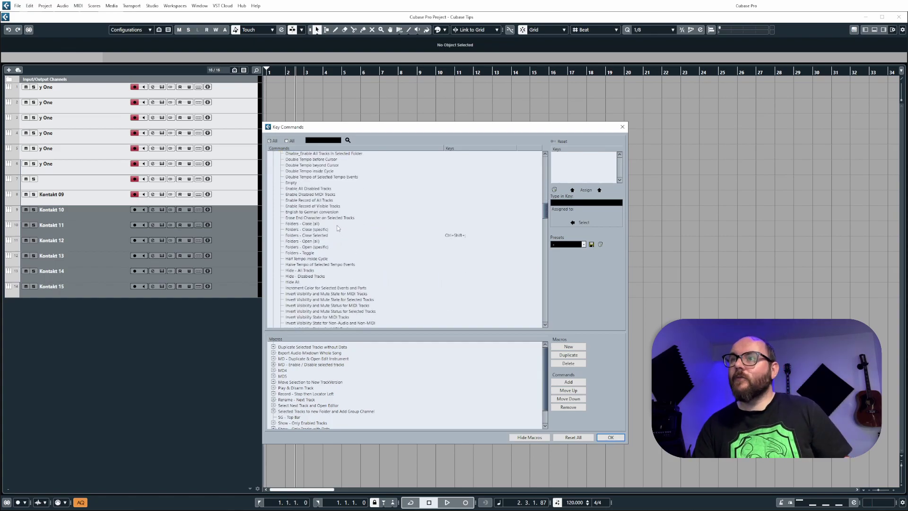
{"action": "scroll", "coordinate": [338, 229], "scroll_direction": "down", "scroll_amount": 10}
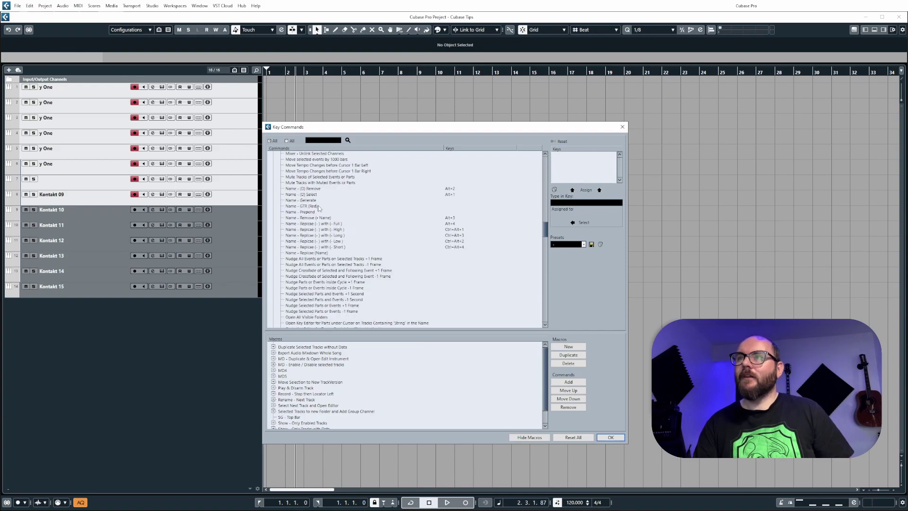
{"action": "left_click", "coordinate": [302, 207]}
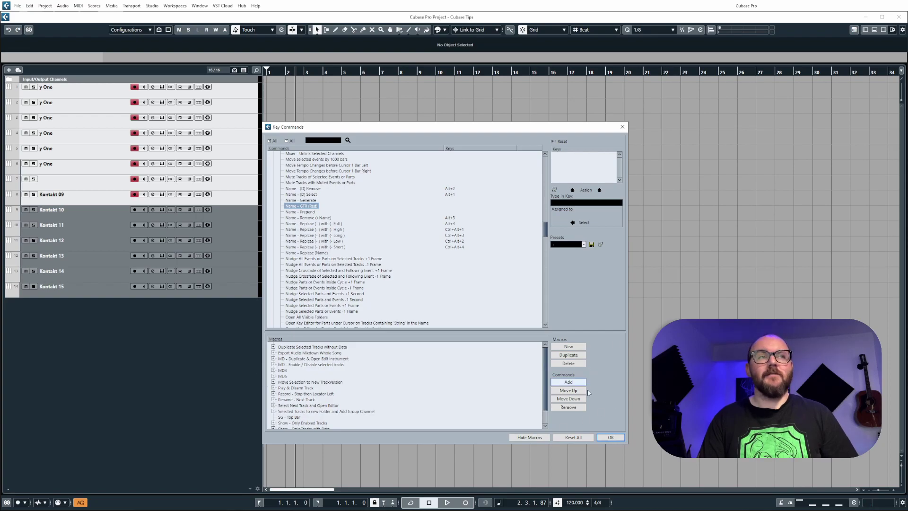
Create a new macro named 'GTR - Red 01'.
{"action": "left_click", "coordinate": [532, 438]}
{"action": "left_click", "coordinate": [530, 437]}
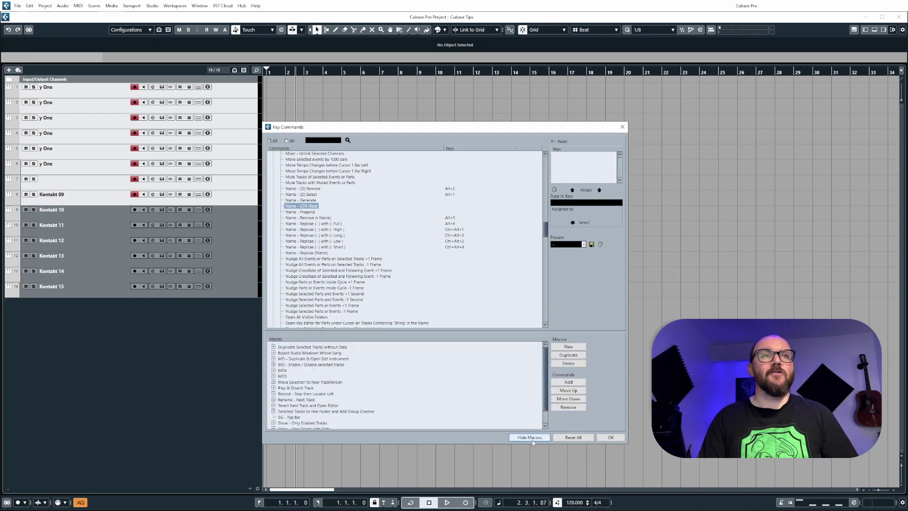
{"action": "left_click", "coordinate": [579, 346]}
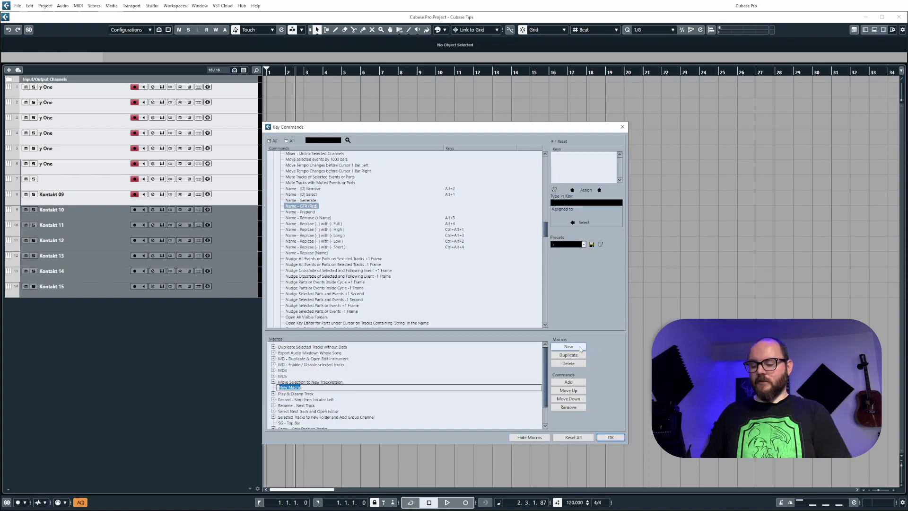
{"action": "type", "text": "gt"}
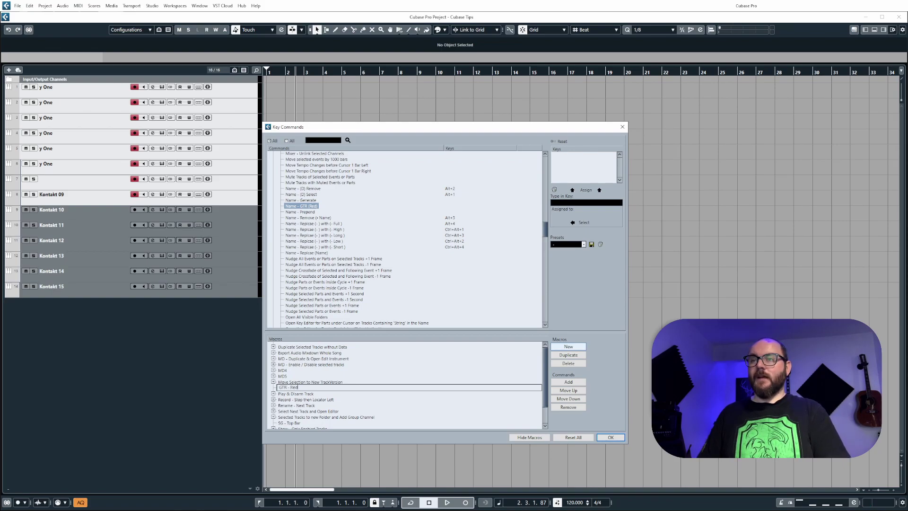
{"action": "type", "text": "R - Red 01"}
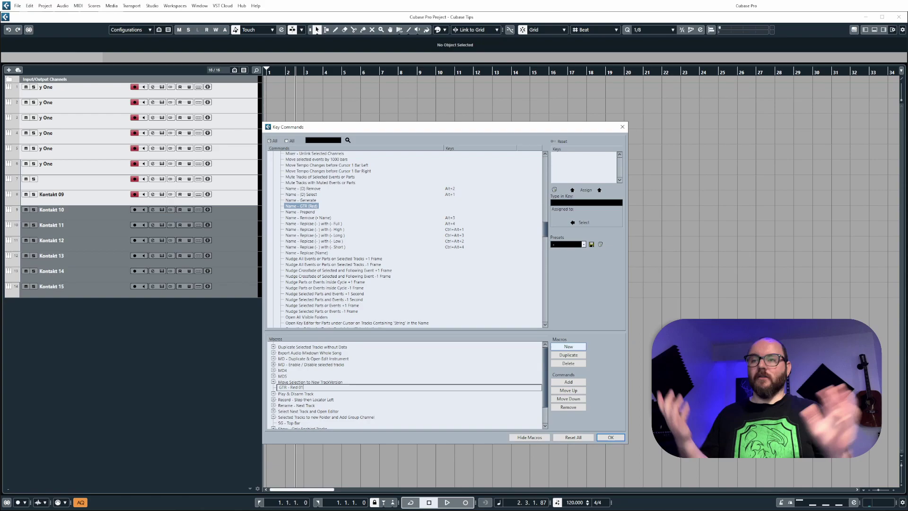
{"action": "key", "text": "Return"}
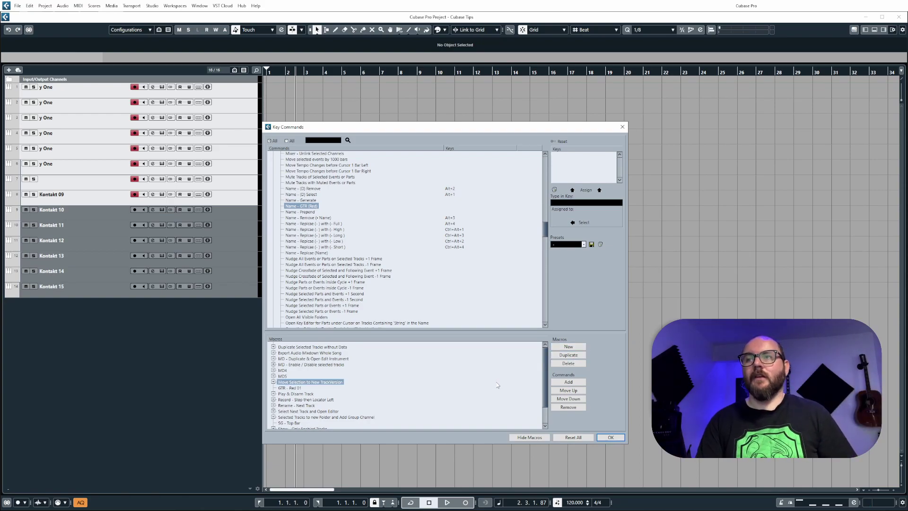
Add the Name - GTR (Red) command to the GTR - Red 01 macro.
{"action": "left_click", "coordinate": [297, 388]}
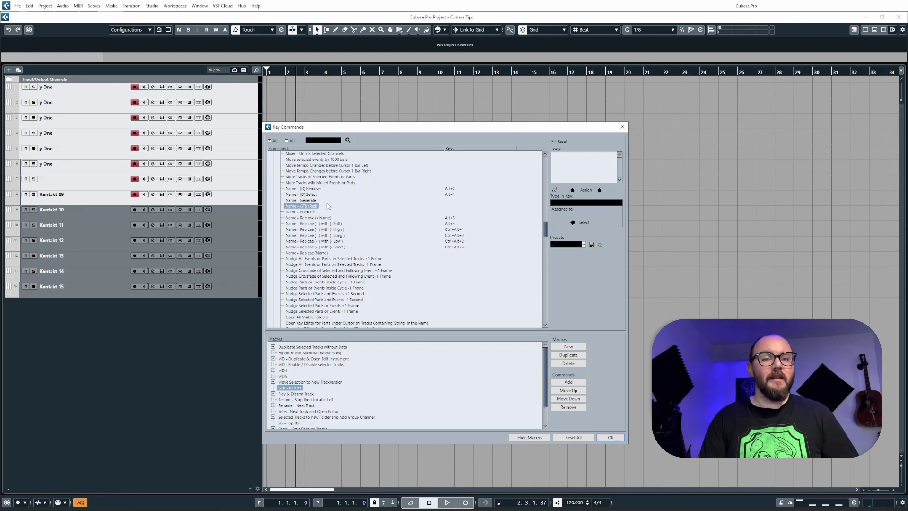
{"action": "left_click", "coordinate": [569, 382]}
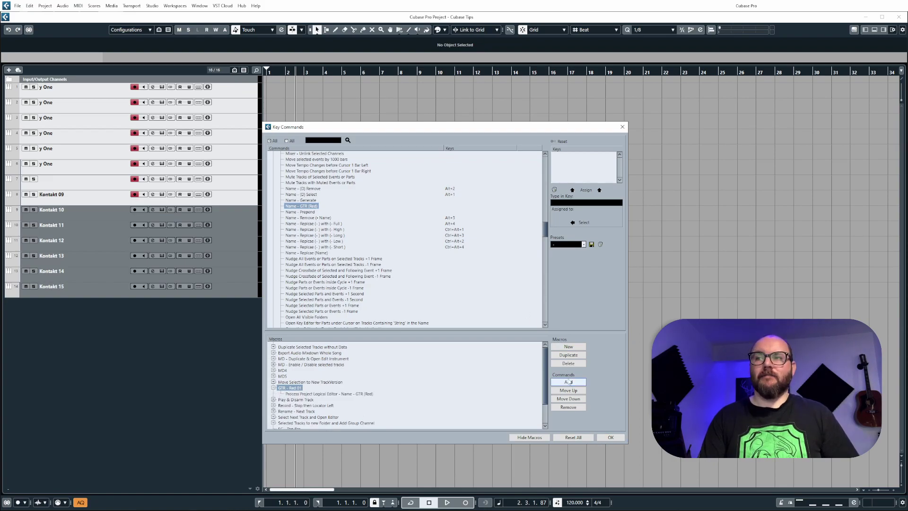
{"action": "left_click", "coordinate": [293, 389]}
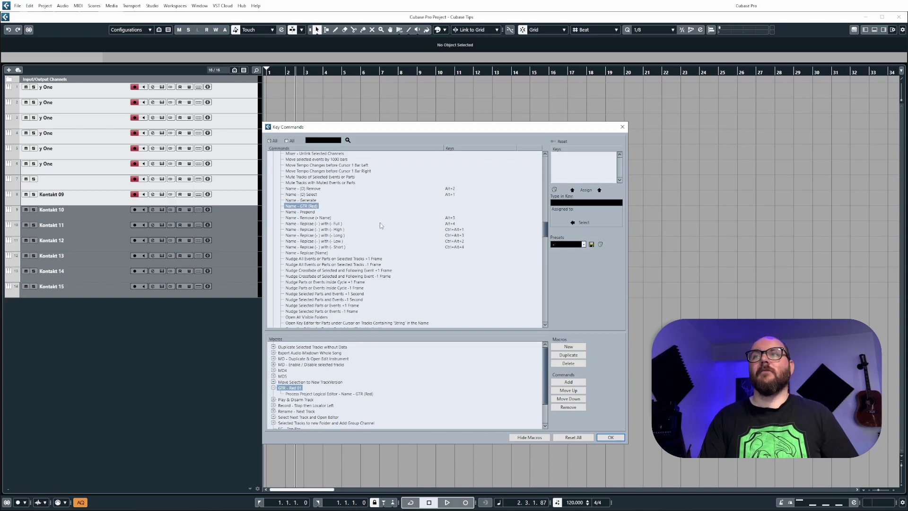
Collapse the Process Project Logical Editor commands and select the GTR - Red 01 macro.
{"action": "scroll", "coordinate": [374, 229], "scroll_direction": "up", "scroll_amount": 15}
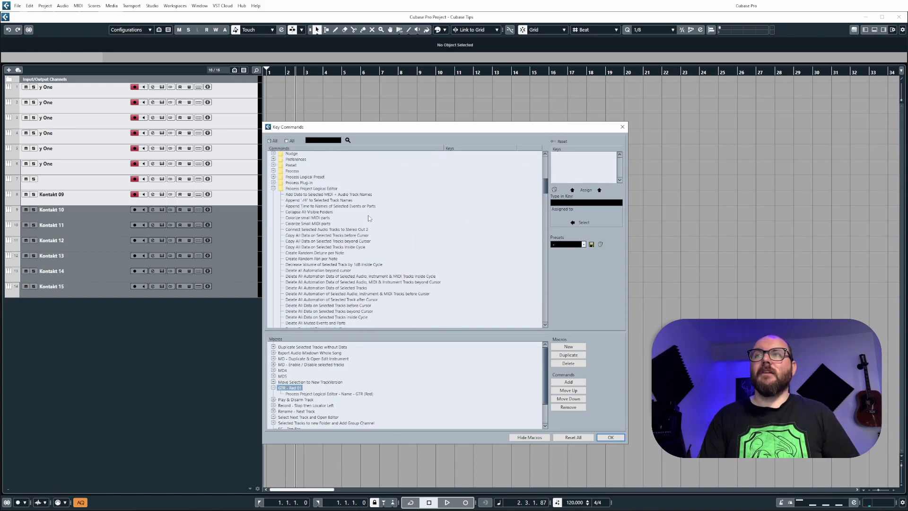
{"action": "left_click", "coordinate": [273, 188]}
{"action": "scroll", "coordinate": [327, 220], "scroll_direction": "up", "scroll_amount": 6}
{"action": "scroll", "coordinate": [327, 222], "scroll_direction": "up", "scroll_amount": 3}
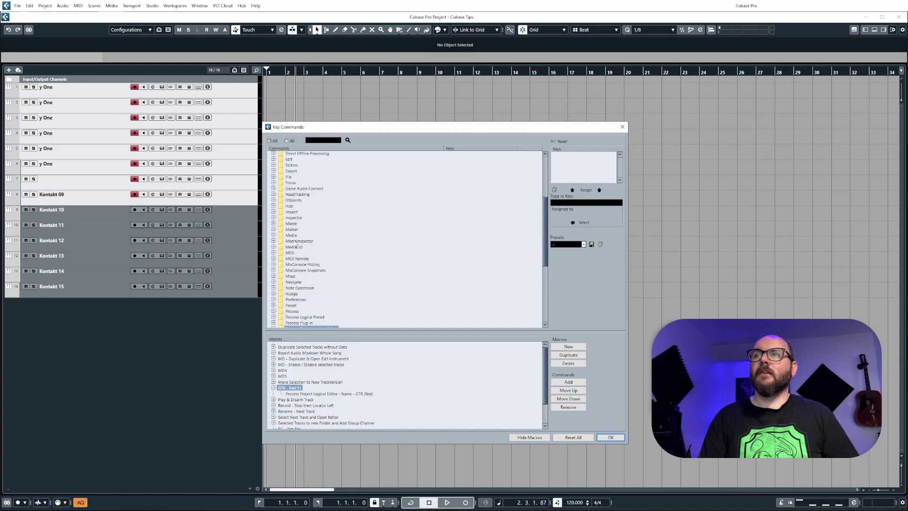
{"action": "left_click", "coordinate": [274, 224]}
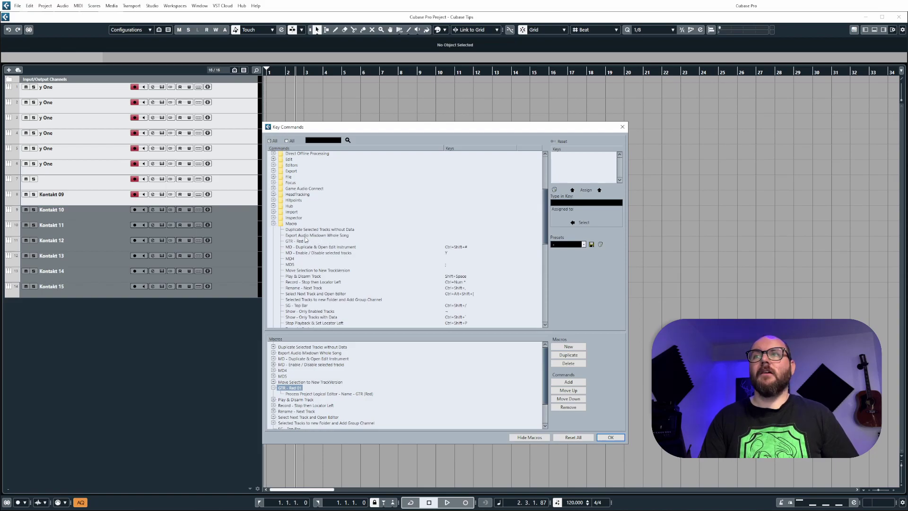
{"action": "left_click", "coordinate": [291, 241]}
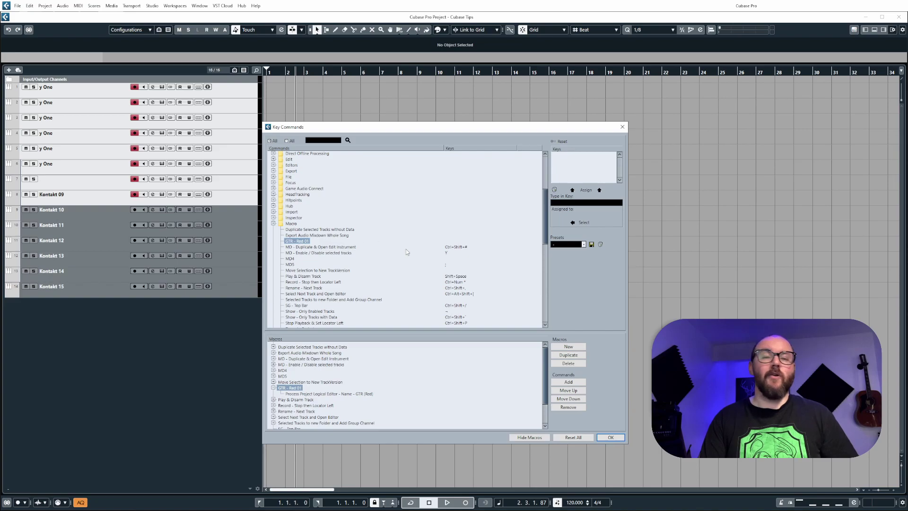
Assign the unused shortcut Ctrl+Alt+Shift+2 to GTR - Red 01 and confirm with OK.
{"action": "left_click", "coordinate": [585, 203]}
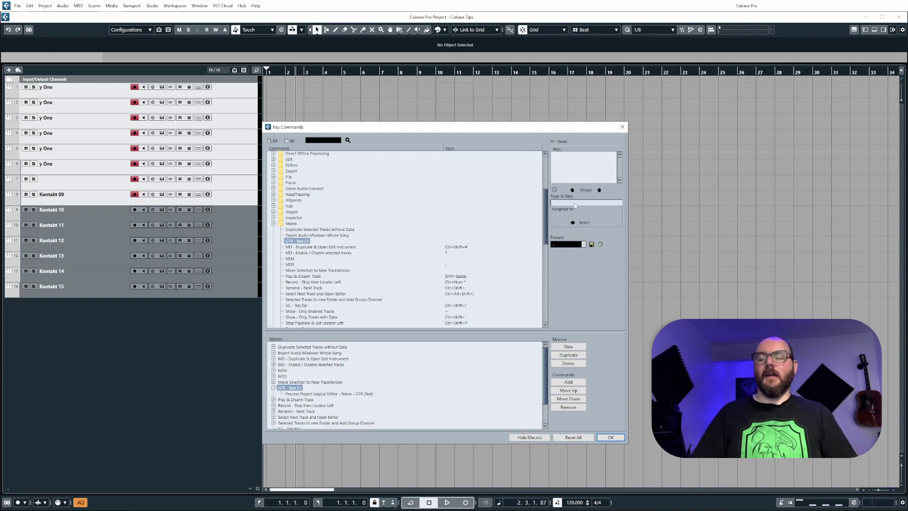
{"action": "key", "text": "ctrl+alt+shift+a"}
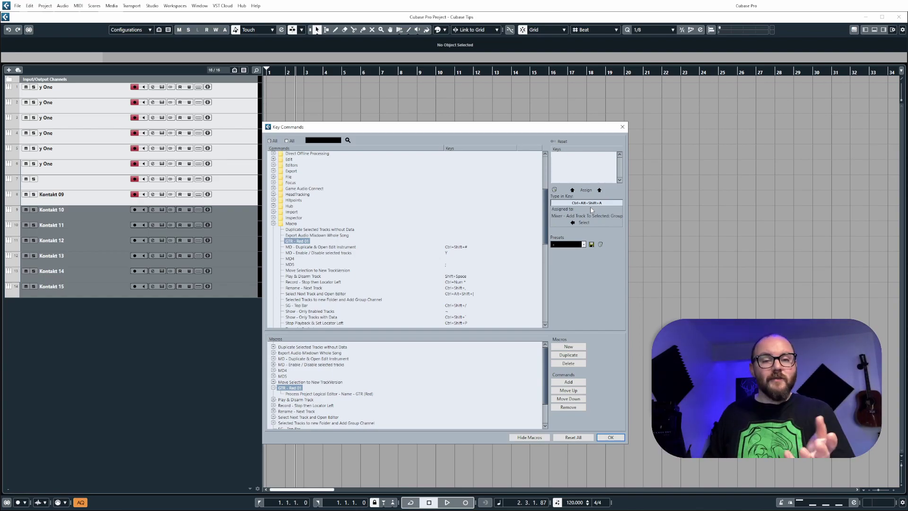
{"action": "key", "text": "ctrl+alt+shift+2"}
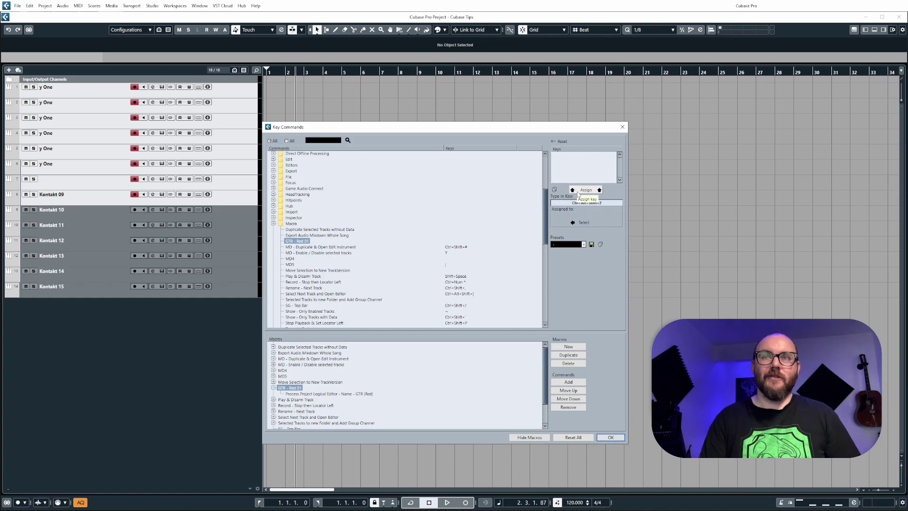
{"action": "left_click", "coordinate": [578, 191]}
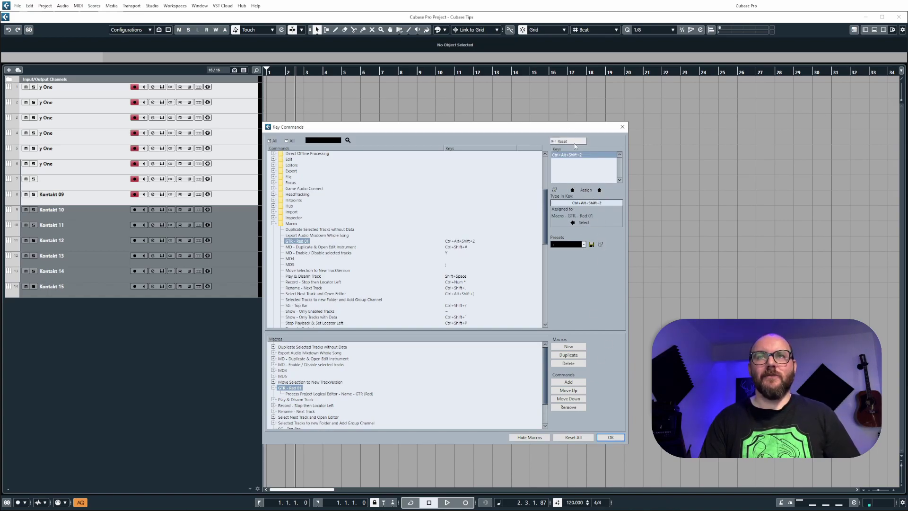
{"action": "left_click", "coordinate": [611, 438]}
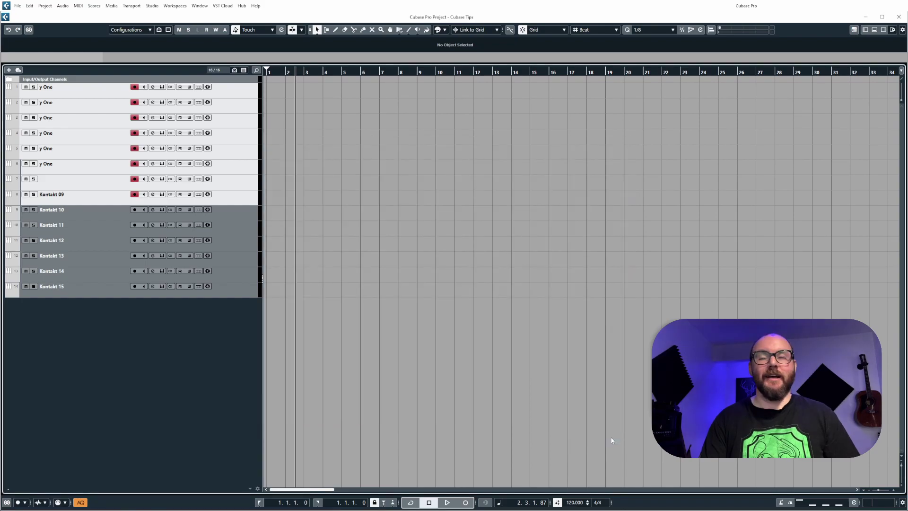
Run the GTR - Red 01 macro on the Kontakt 09 track, then on tracks 1–6.
{"action": "left_click", "coordinate": [232, 204]}
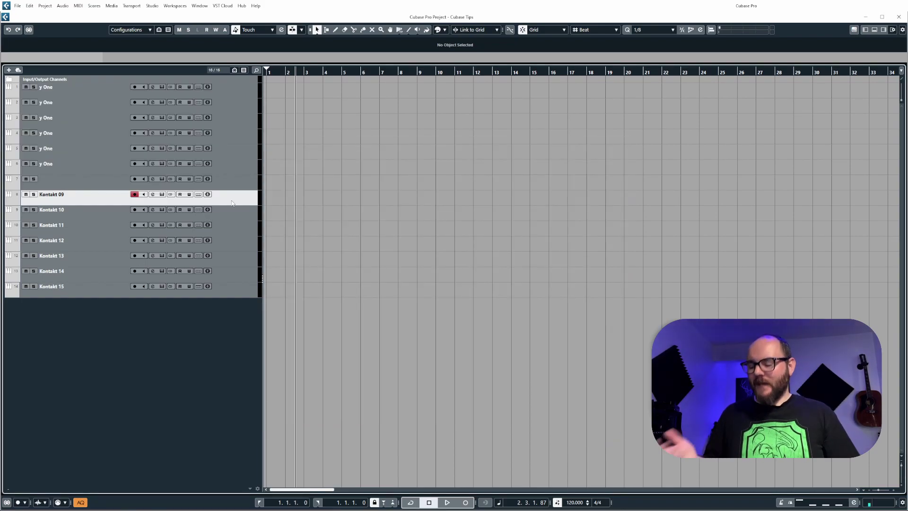
{"action": "key", "text": "ctrl+alt+1"}
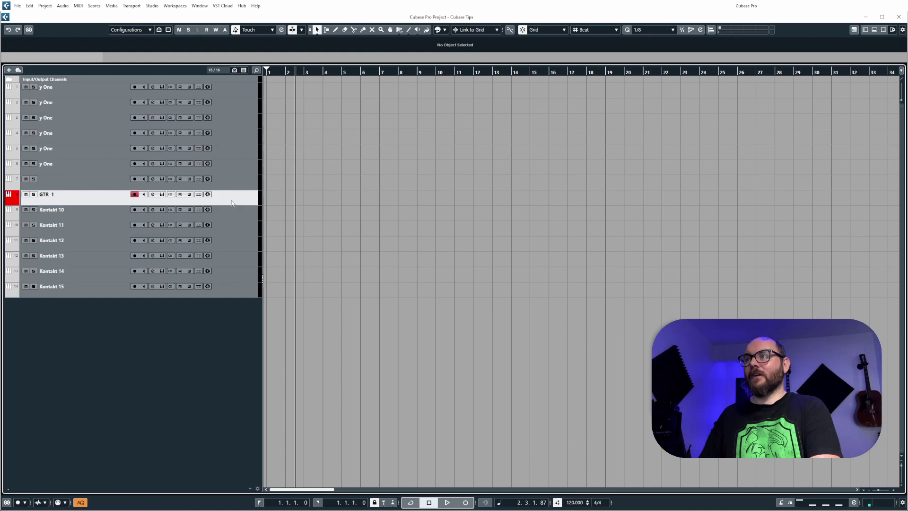
{"action": "left_click", "coordinate": [236, 96]}
{"action": "left_click", "coordinate": [241, 171], "text": "shift"}
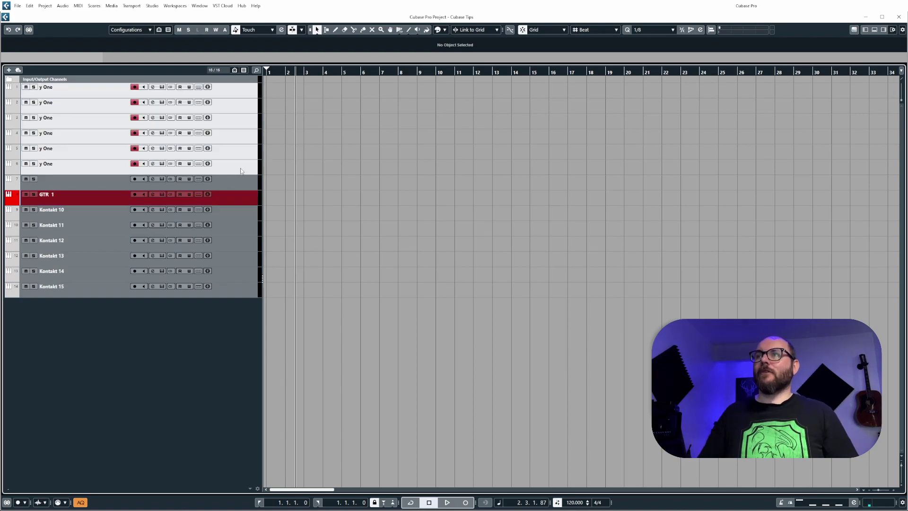
{"action": "key", "text": "ctrl+alt+1"}
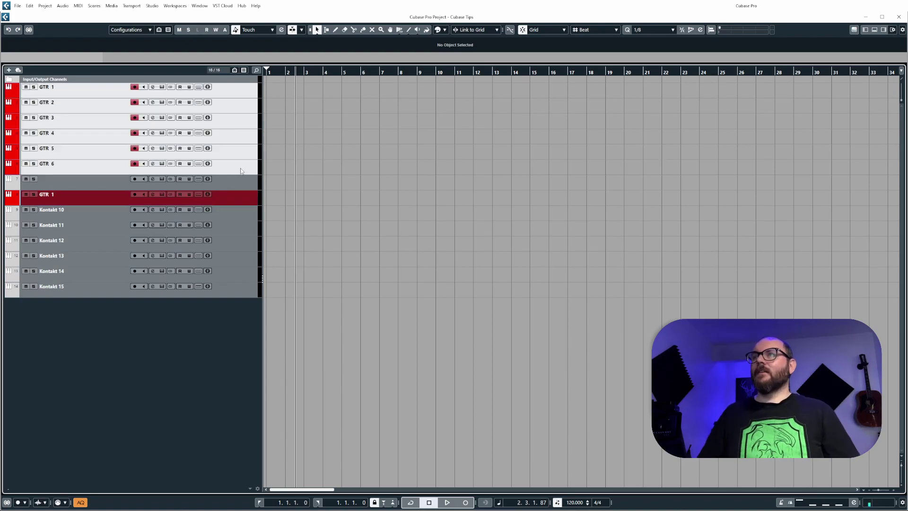
Run the macro on tracks 7–14, then on all 14 tracks to number them GTR 1–GTR 14.
{"action": "left_click", "coordinate": [243, 179]}
{"action": "left_click", "coordinate": [238, 292], "text": "shift"}
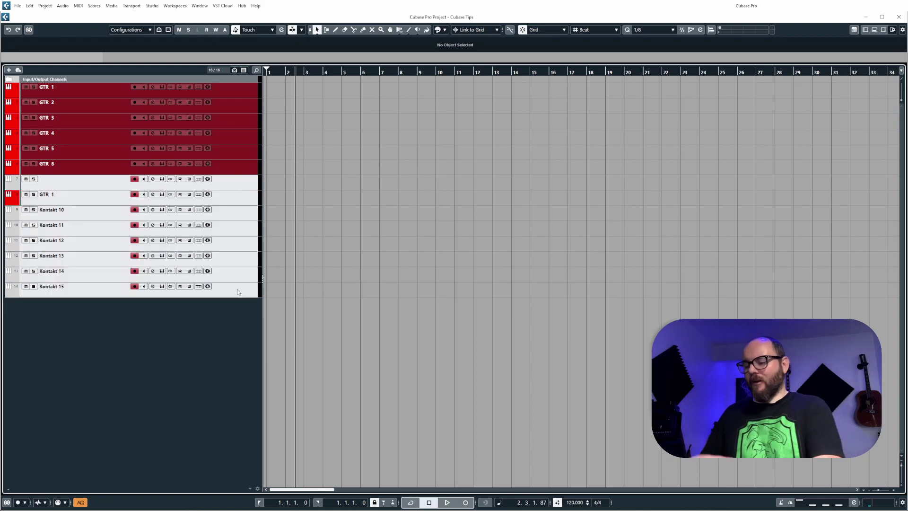
{"action": "key", "text": "ctrl+alt+1"}
{"action": "left_click", "coordinate": [247, 157]}
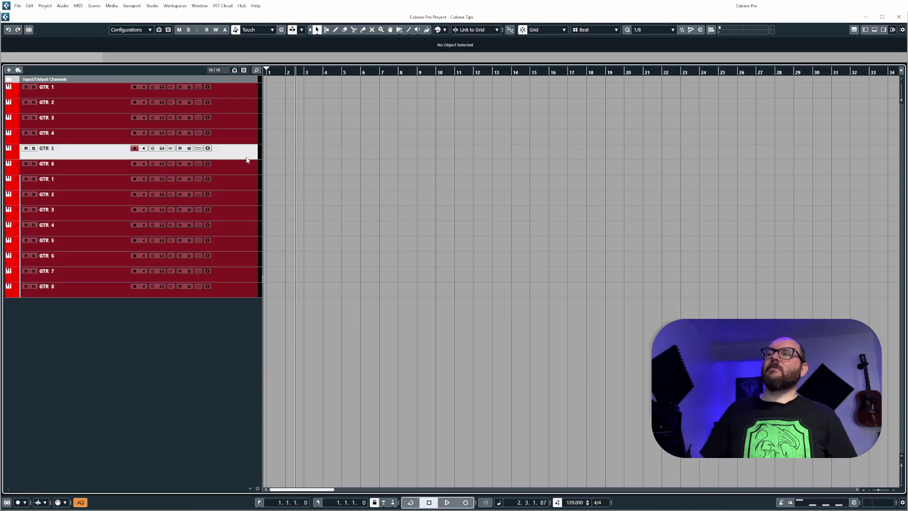
{"action": "left_click", "coordinate": [246, 96]}
{"action": "left_click", "coordinate": [235, 290], "text": "shift"}
{"action": "key", "text": "ctrl+alt+1"}
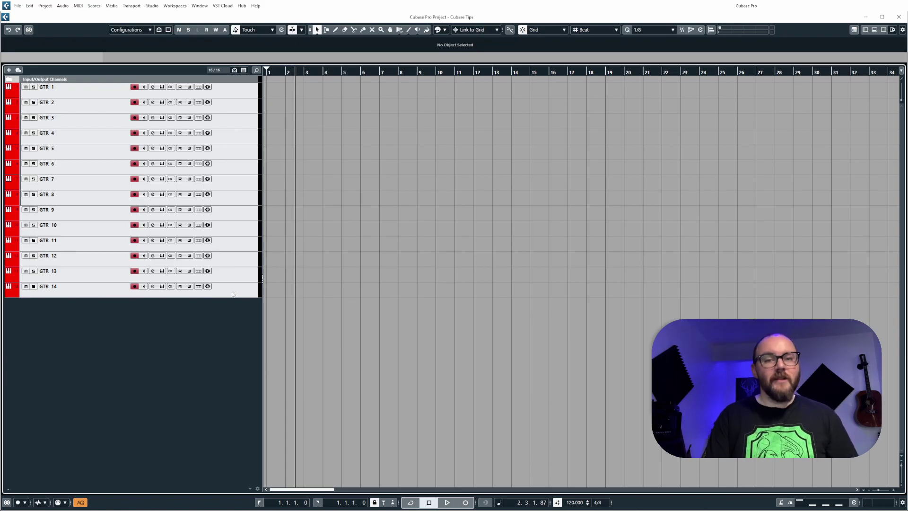
{"action": "left_click", "coordinate": [257, 233]}
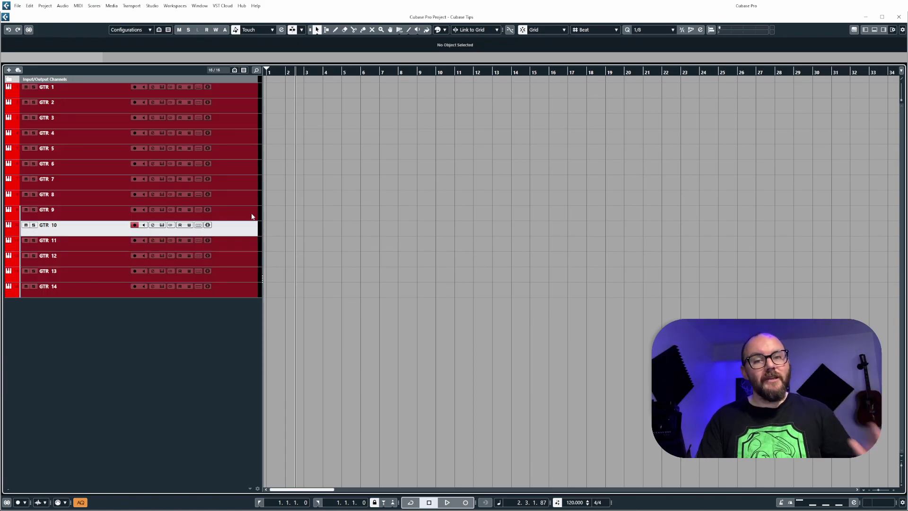